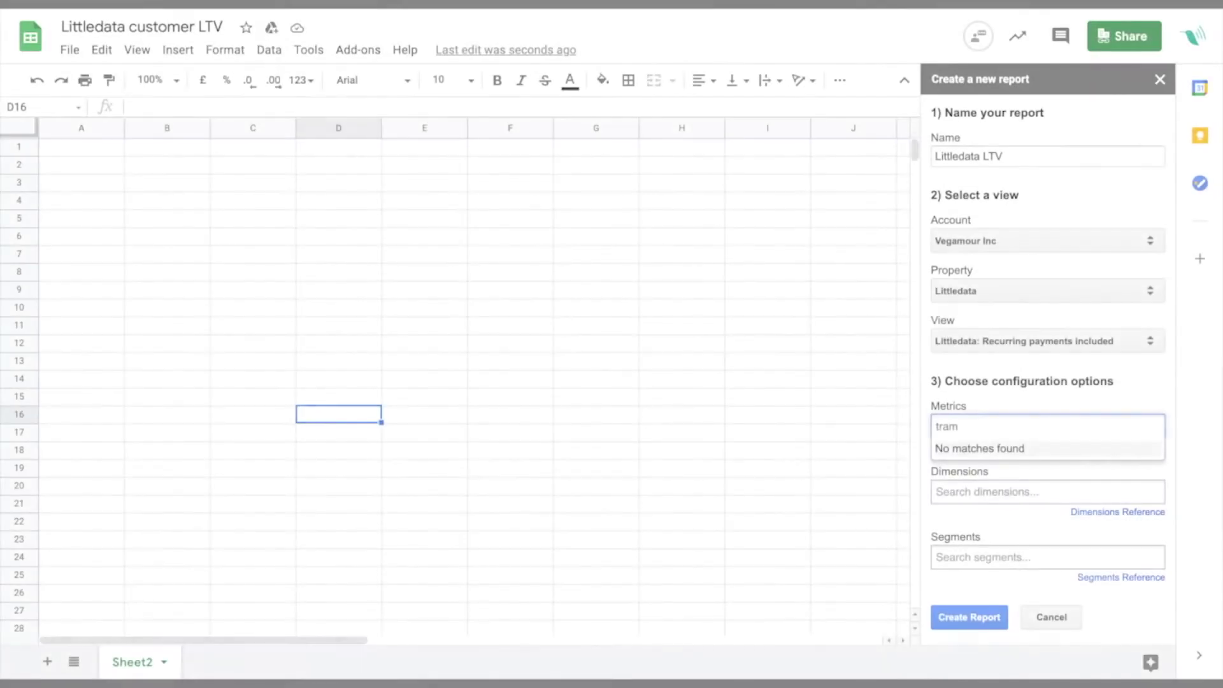
# Step: Add Transactions as the metric of the Littledata LTV report
pyautogui.press('BackSpace')
pyautogui.press('BackSpace')
pyautogui.press('BackSpace')
pyautogui.write('nsa')
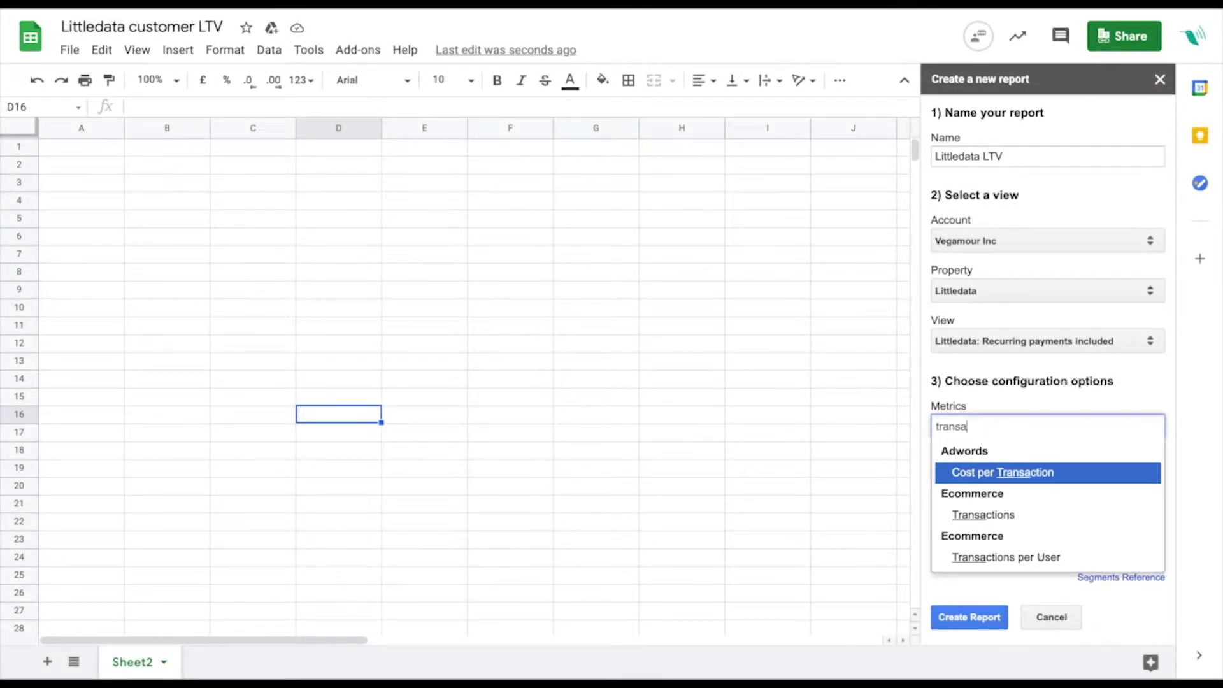
pyautogui.click(978, 514)
# Step: Add Custom Dimension XX as the report's dimension and create the report
pyautogui.click(975, 492)
pyautogui.write('dimen')
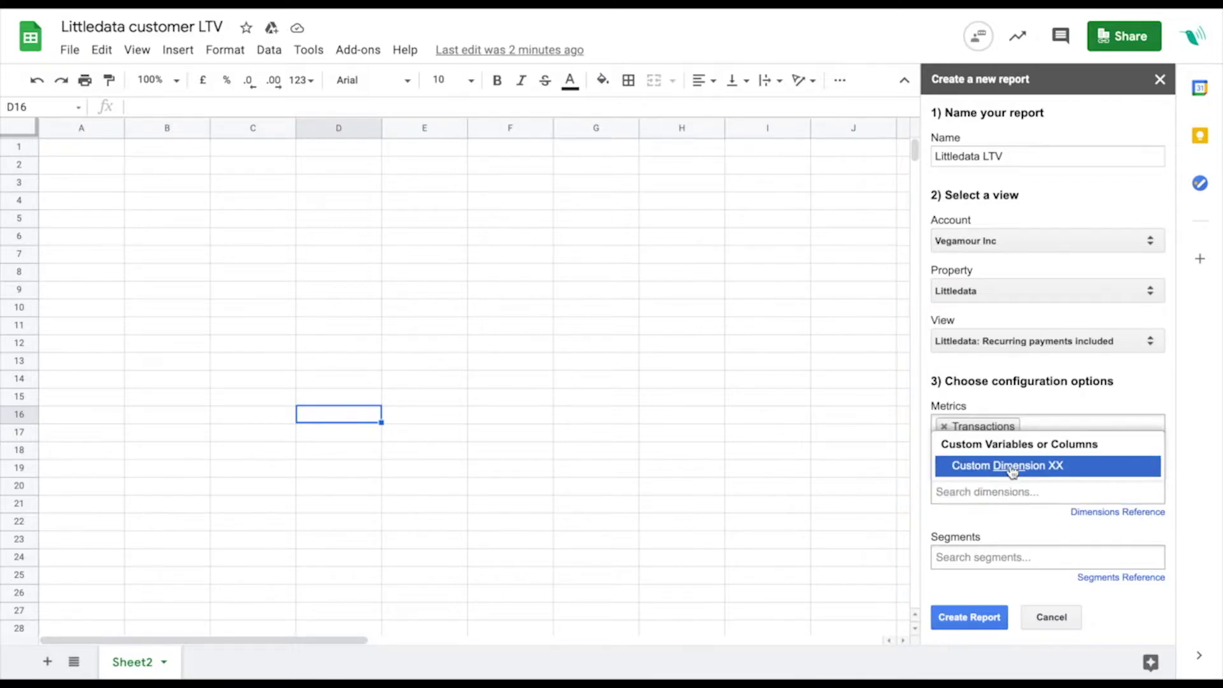
pyautogui.click(1014, 467)
pyautogui.click(969, 618)
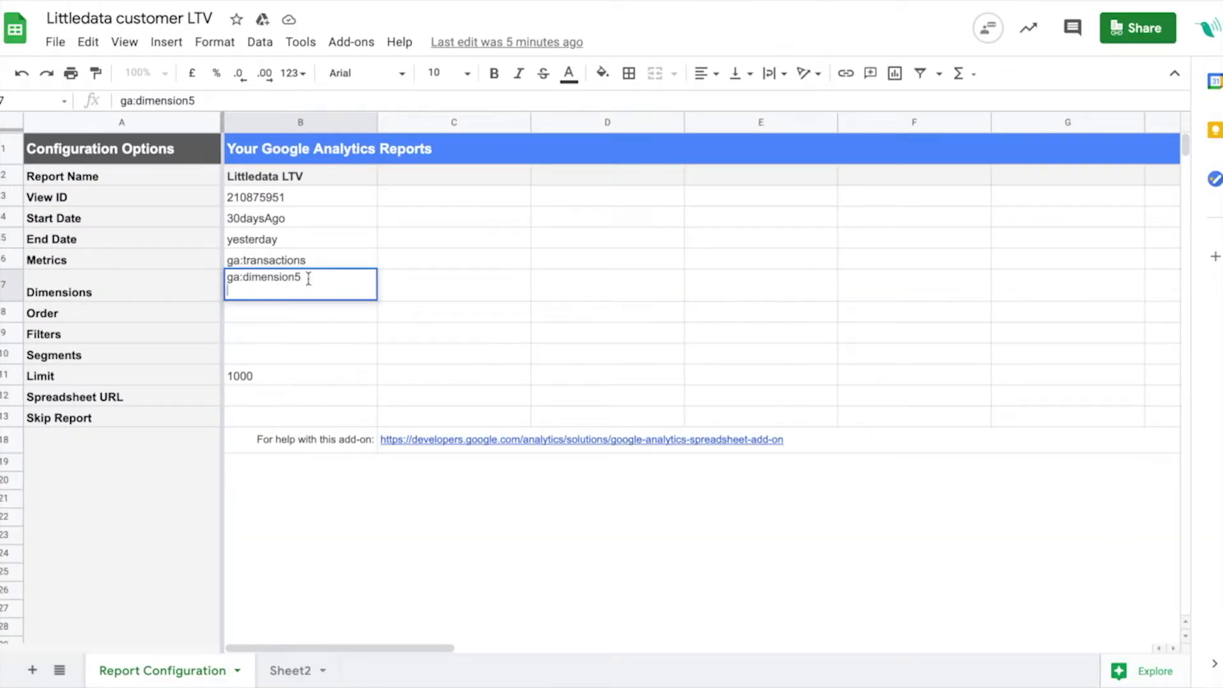
# Step: Add ga:dimension3 below ga:dimension5 in the report's Dimensions setting and run the Google Analytics report
pyautogui.write('ga:dimension3')
pyautogui.click(284, 503)
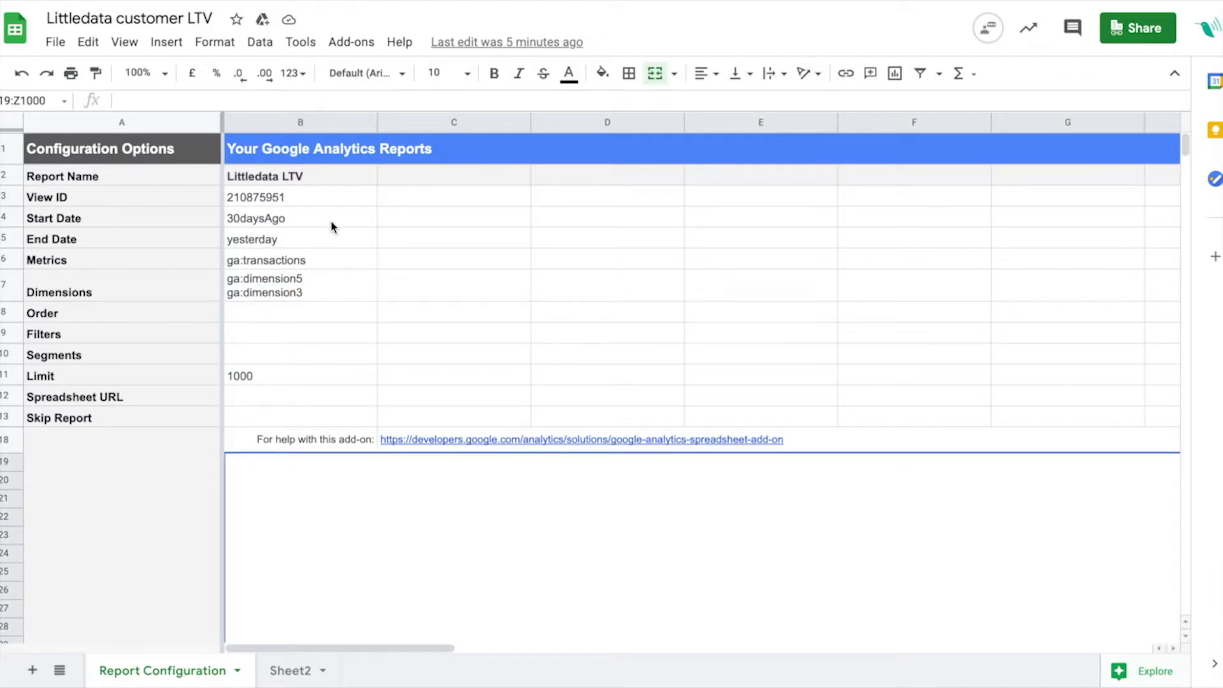
pyautogui.click(367, 44)
pyautogui.moveTo(599, 155)
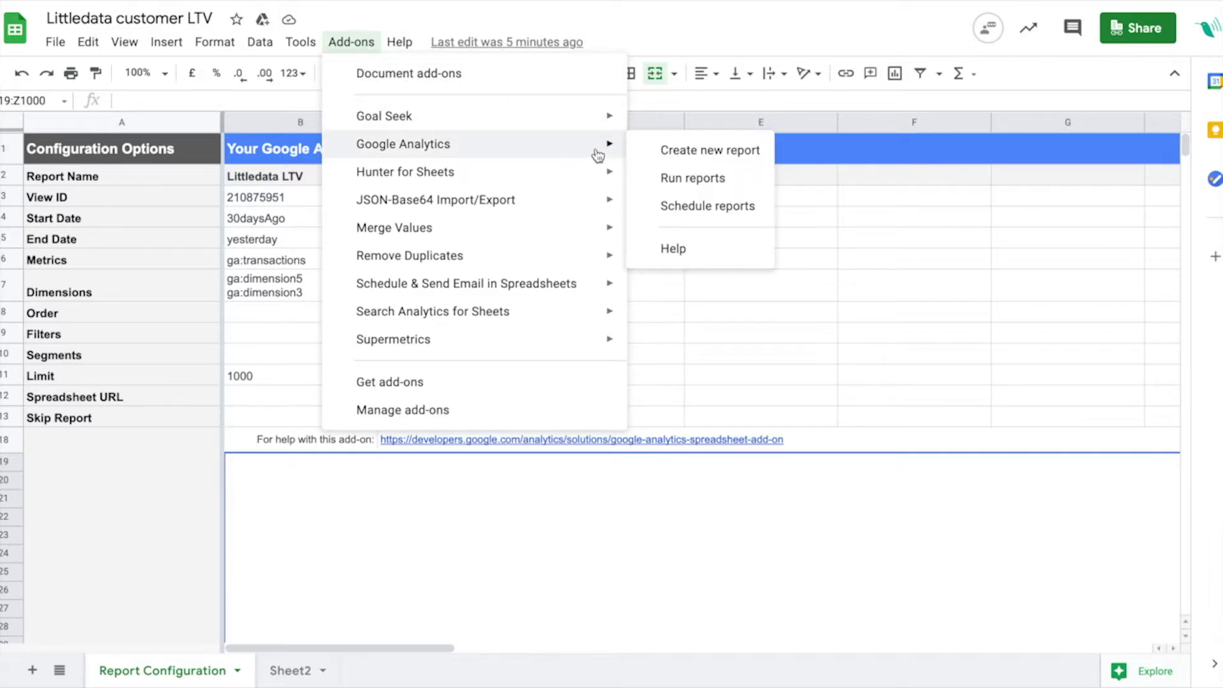
pyautogui.click(675, 181)
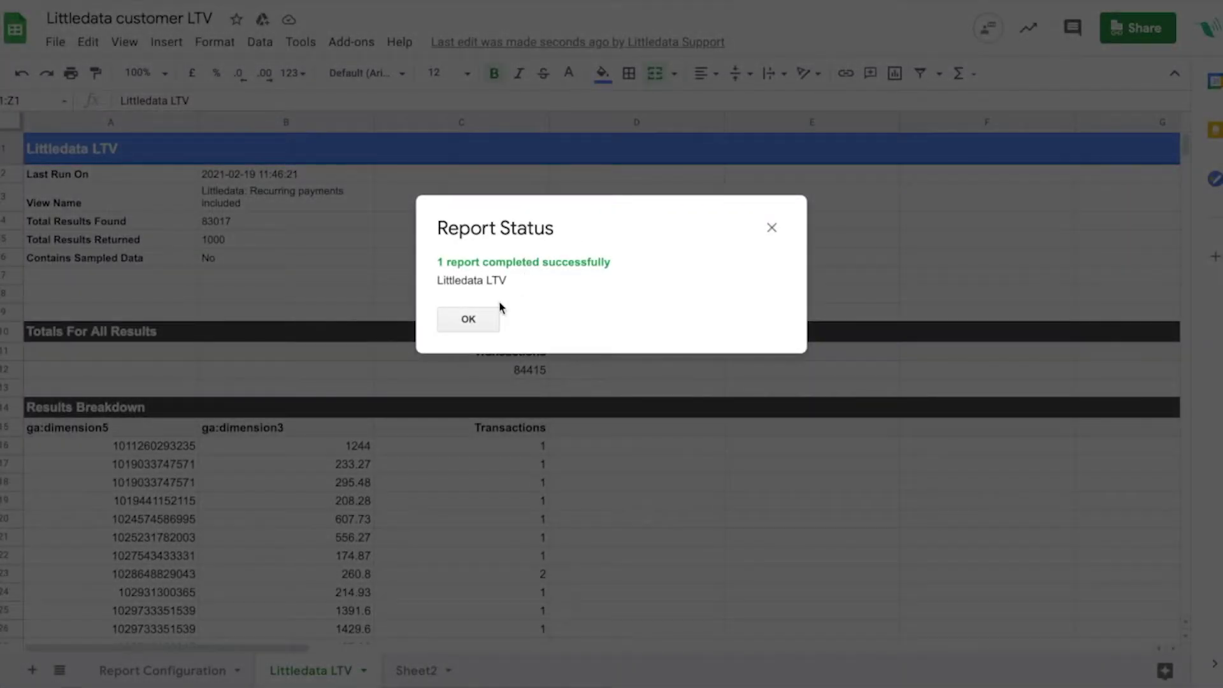
pyautogui.click(484, 322)
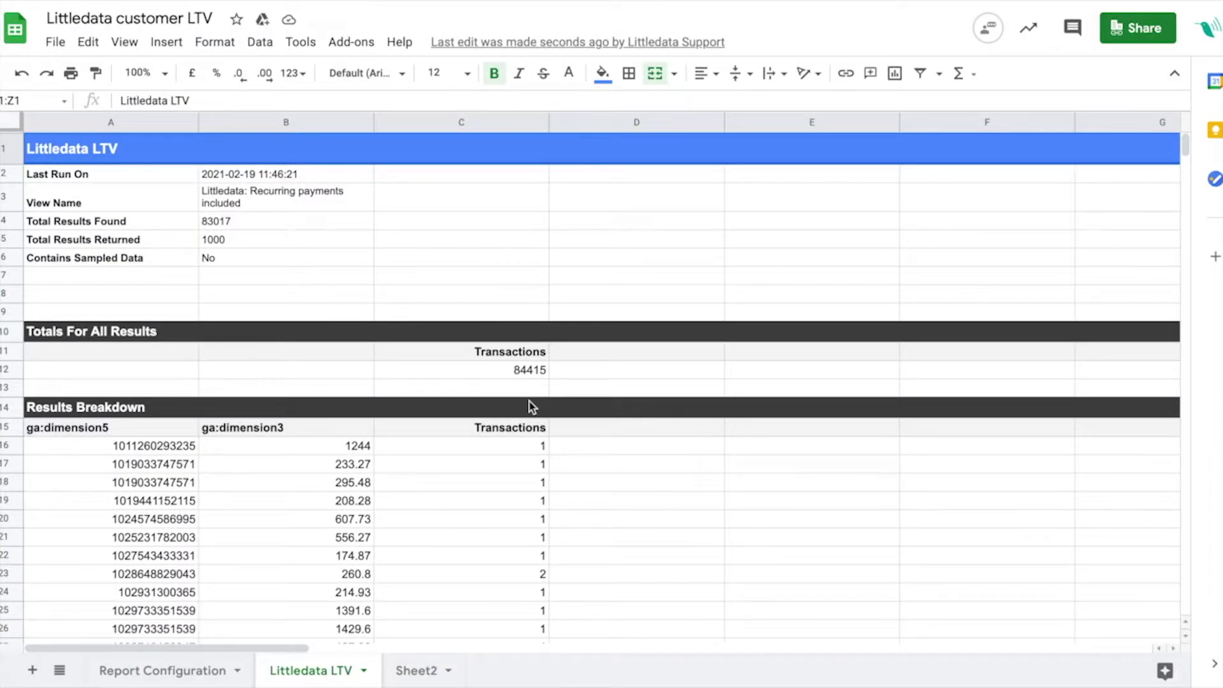
# Step: Add the heading "Average LTV" in the results breakdown's header row, in column D beside Transactions
pyautogui.scroll(-1, 530, 405)
pyautogui.scroll(-3, 529, 406)
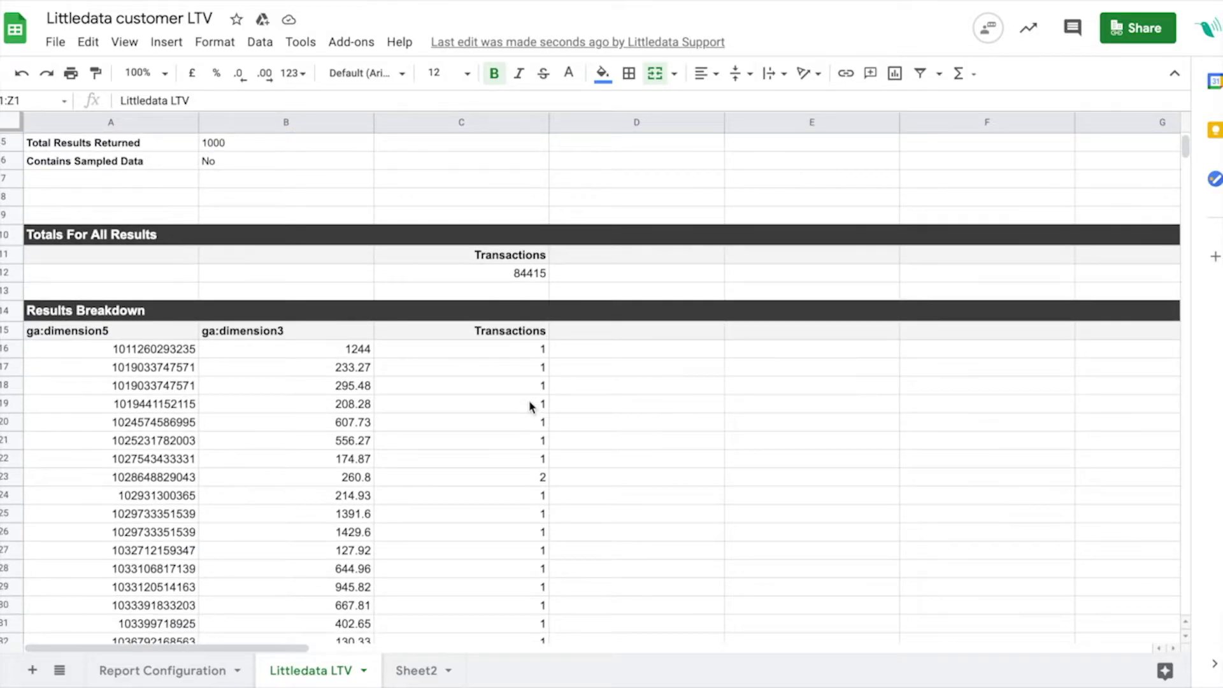
pyautogui.scroll(-4, 468, 481)
pyautogui.scroll(-3, 469, 481)
pyautogui.scroll(4, 468, 481)
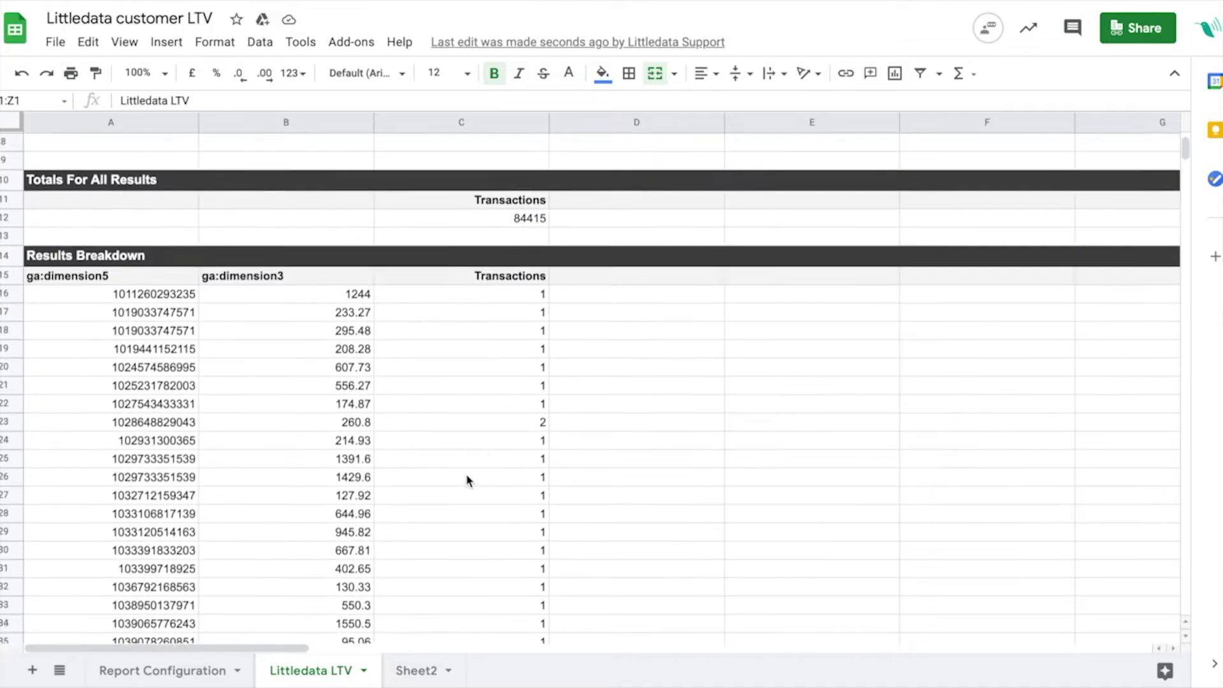
pyautogui.scroll(4, 468, 480)
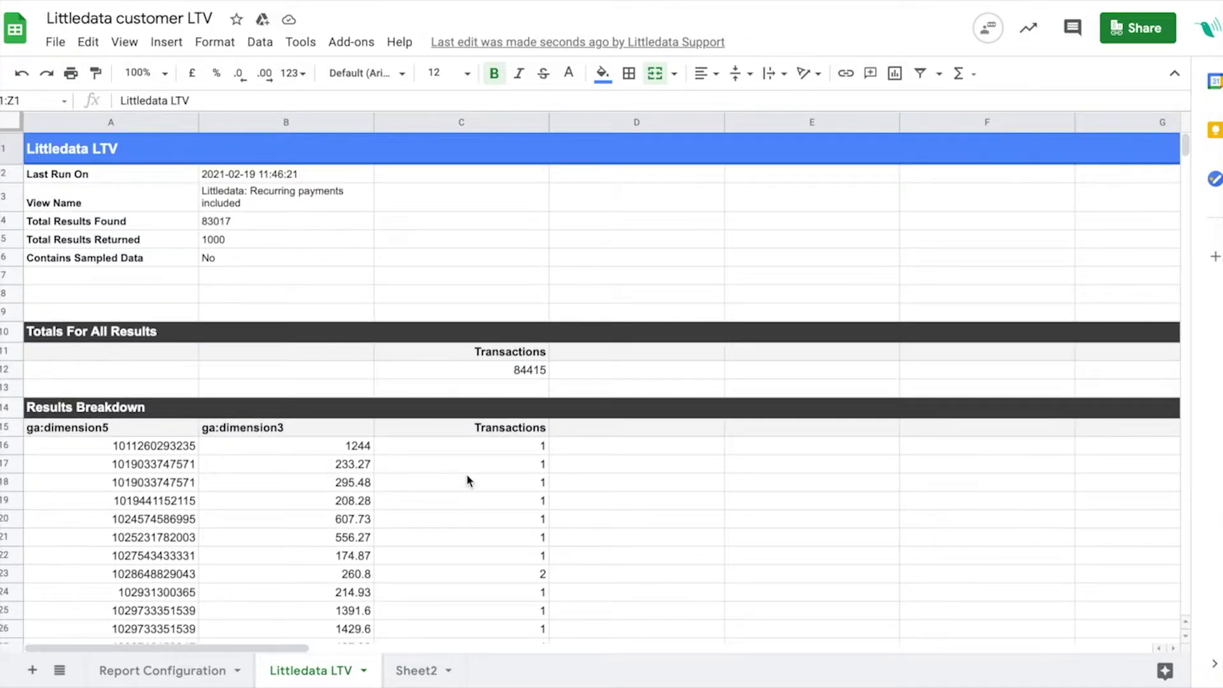
pyautogui.click(659, 426)
pyautogui.write('Avera')
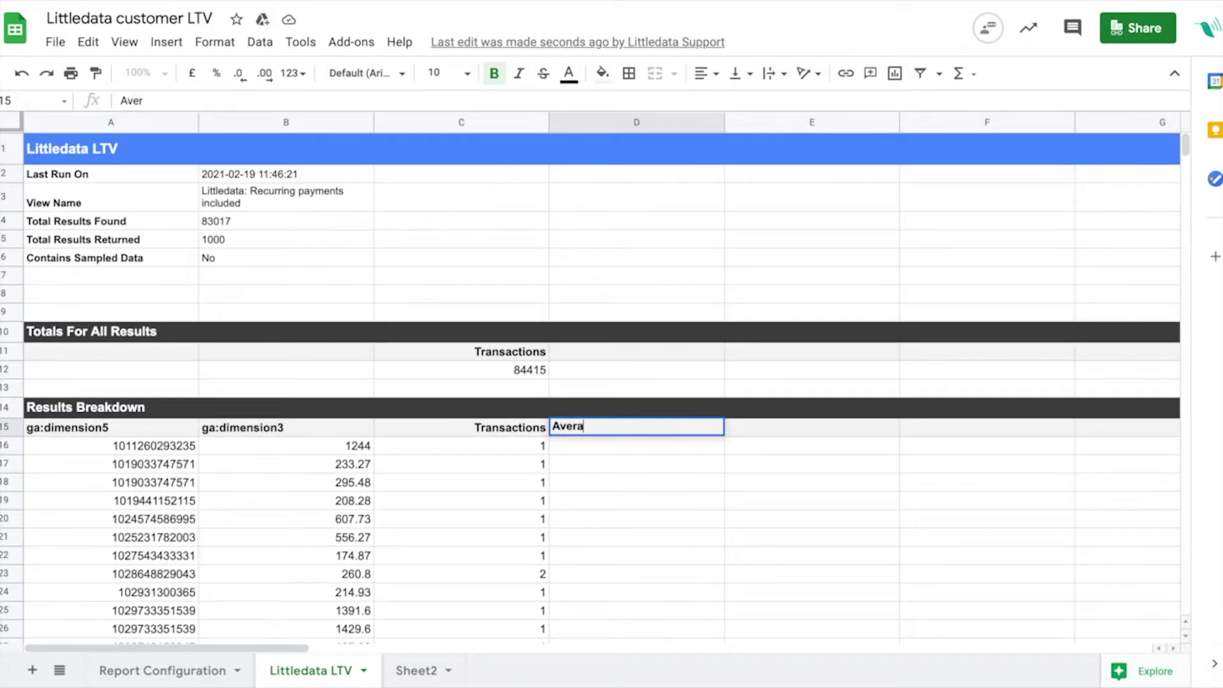
pyautogui.write('ge LTV')
pyautogui.press('Return')
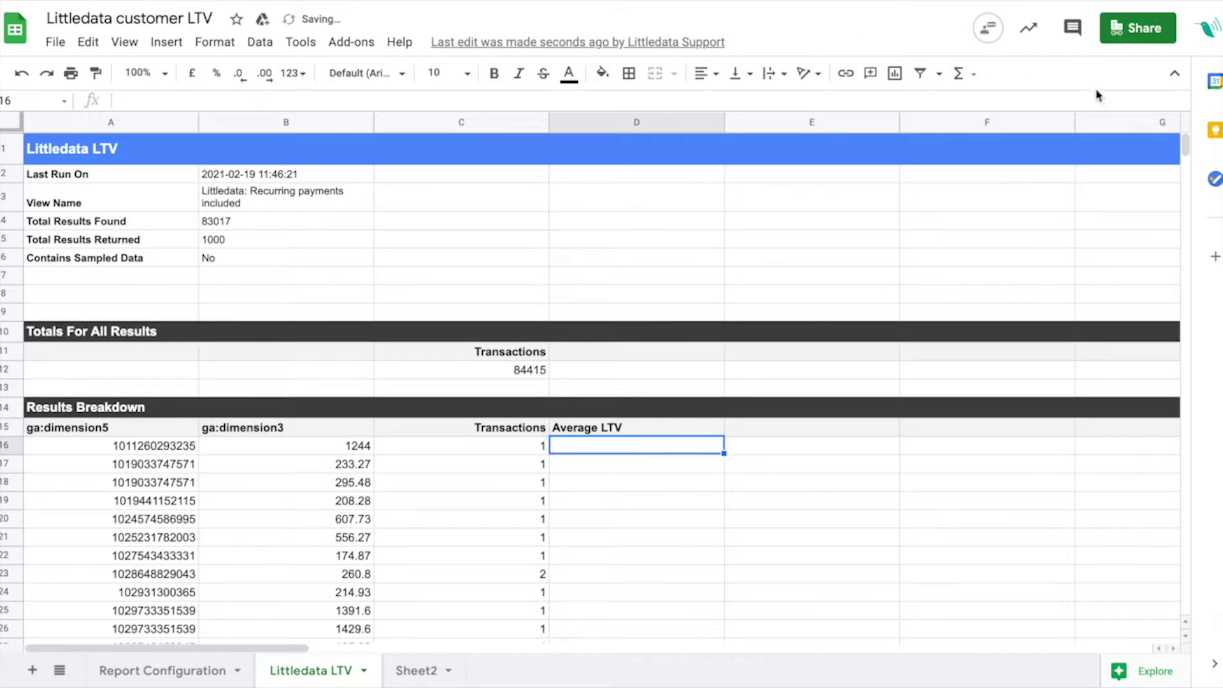
# Step: Enter an AVERAGE formula in D16 over all ga:dimension3 values from B16 downward
pyautogui.click(961, 74)
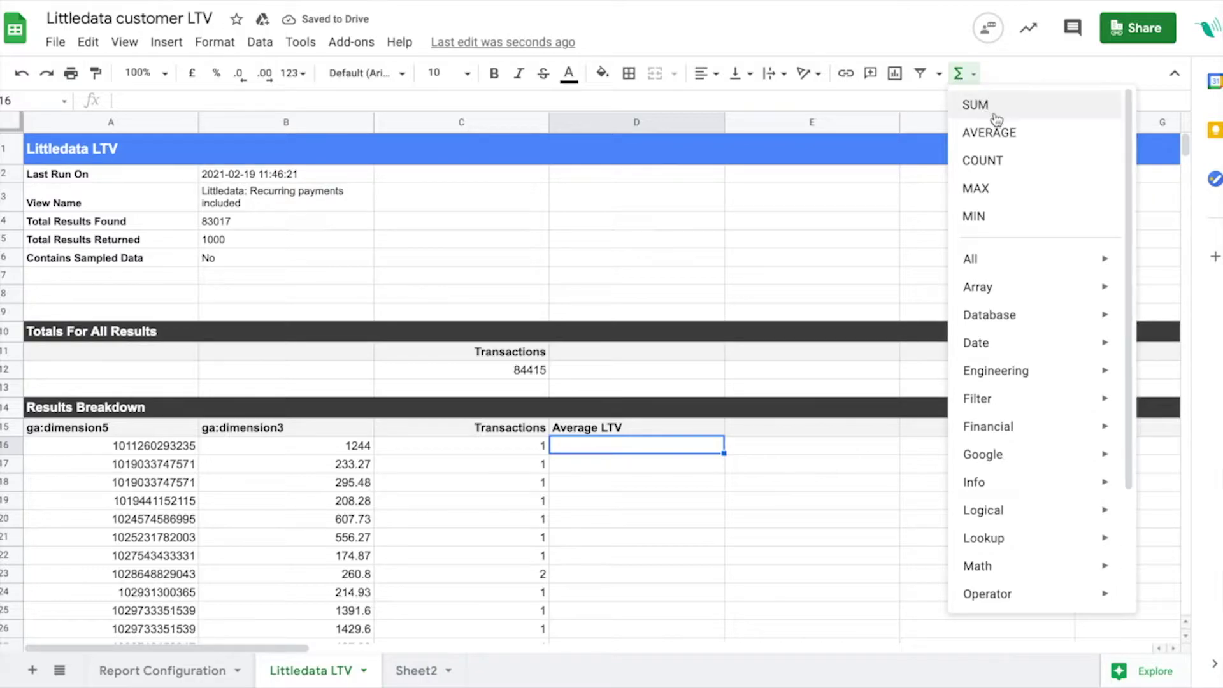
pyautogui.click(990, 132)
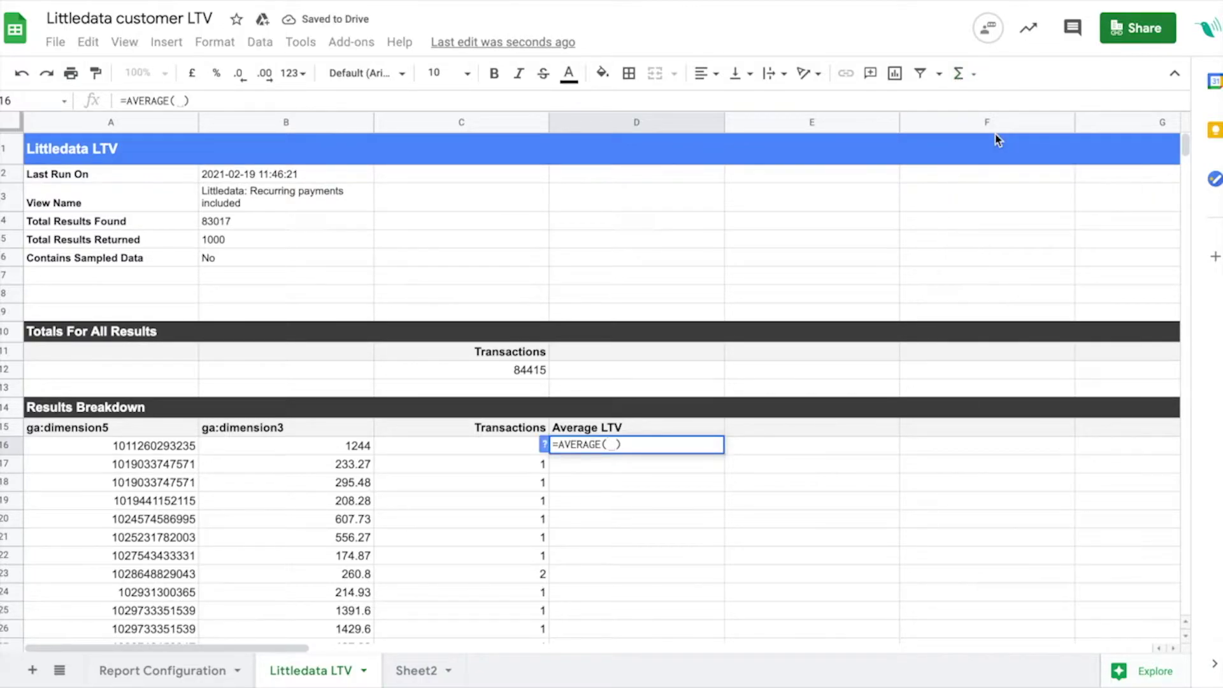
pyautogui.click(347, 449)
pyautogui.hotkey('ctrl', 'shift', 'Down')
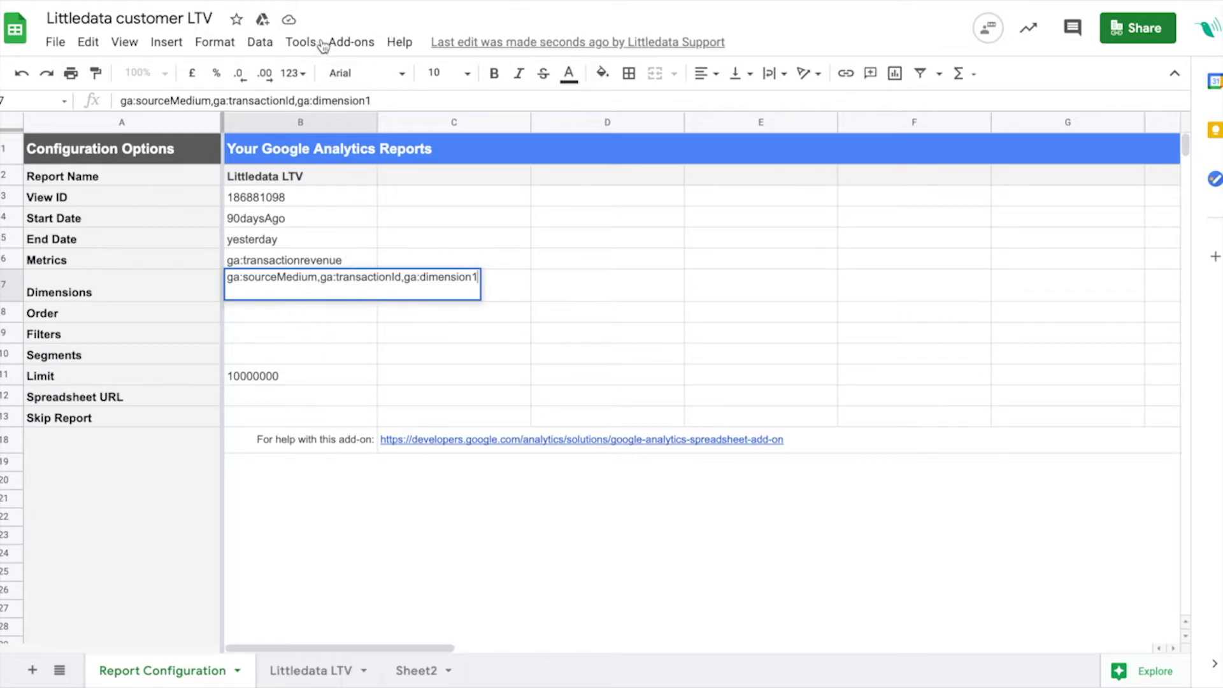
# Step: Run the Google Analytics report with the ga:sourceMedium, ga:transactionId and ga:dimension1 dimensions
pyautogui.click(347, 42)
pyautogui.moveTo(478, 163)
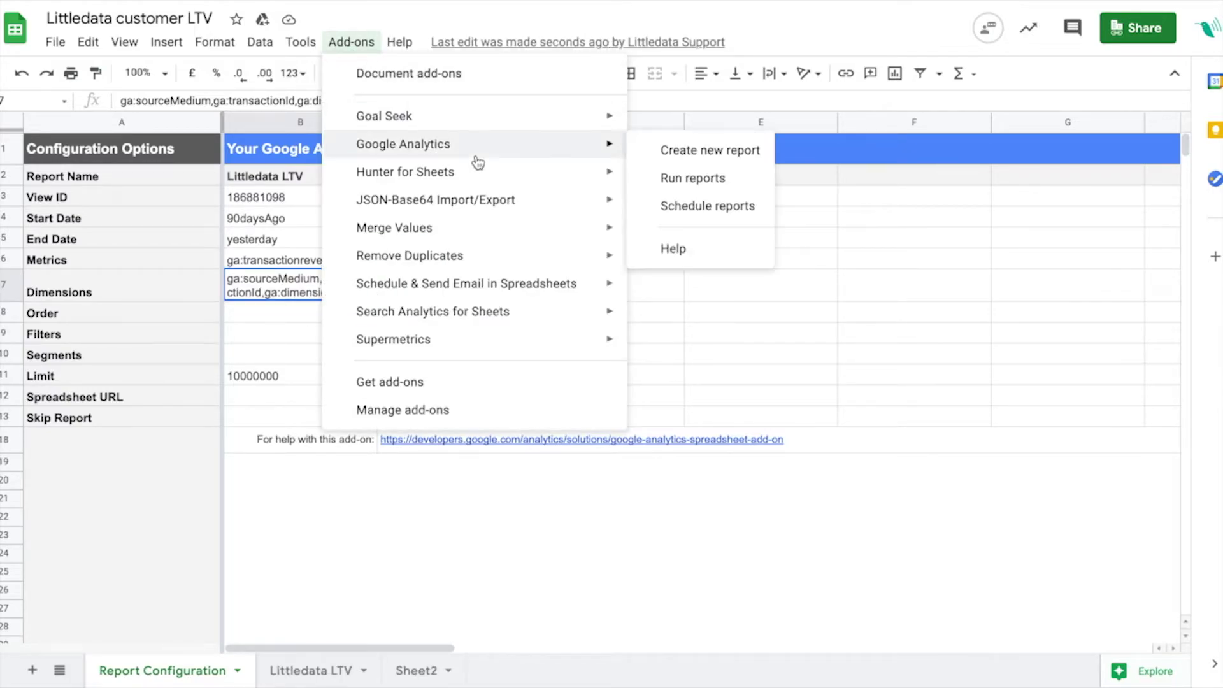
pyautogui.click(663, 178)
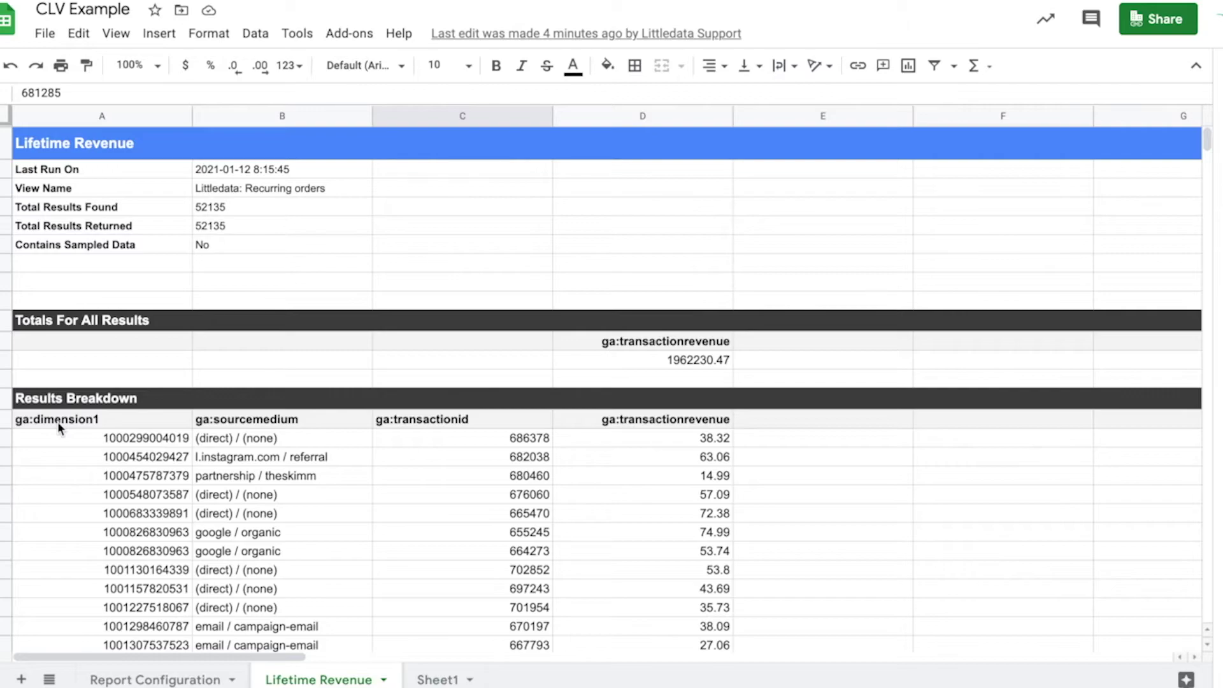
# Step: Create a pivot table on a new sheet from the Lifetime Revenue results breakdown, range A15:D52150
pyautogui.click(57, 422)
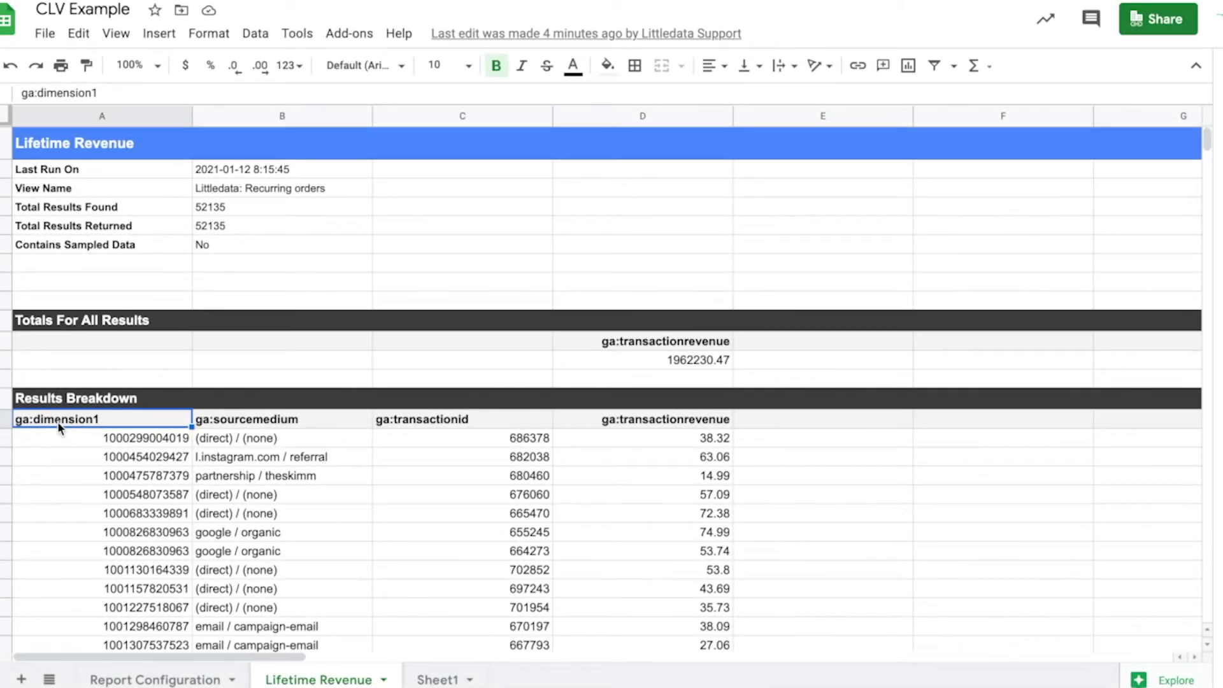
pyautogui.hotkey('ctrl', 'shift', 'Right')
pyautogui.hotkey('ctrl', 'shift', 'Down')
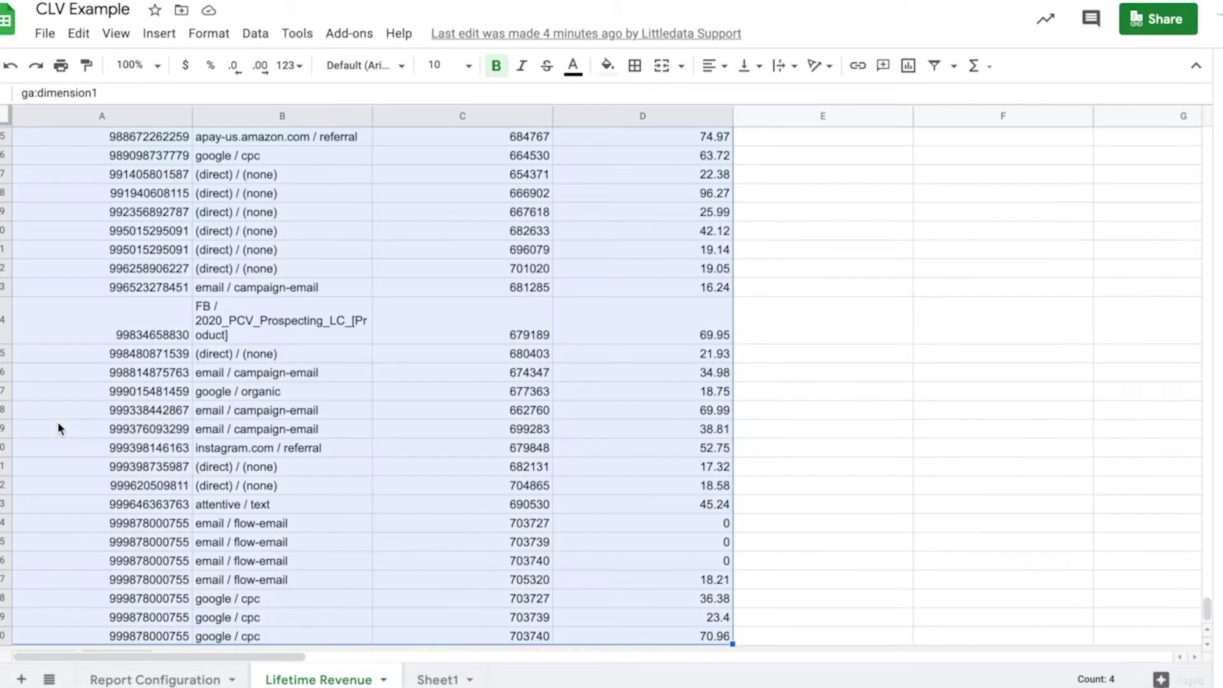
pyautogui.click(254, 33)
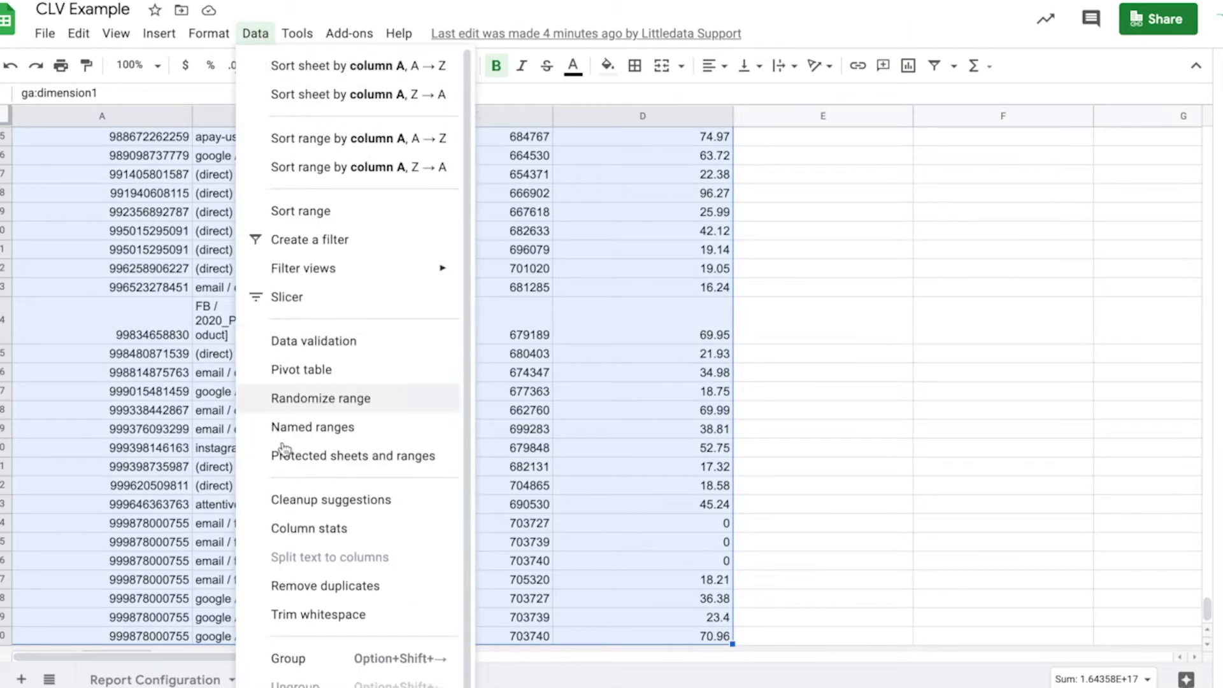
pyautogui.click(307, 370)
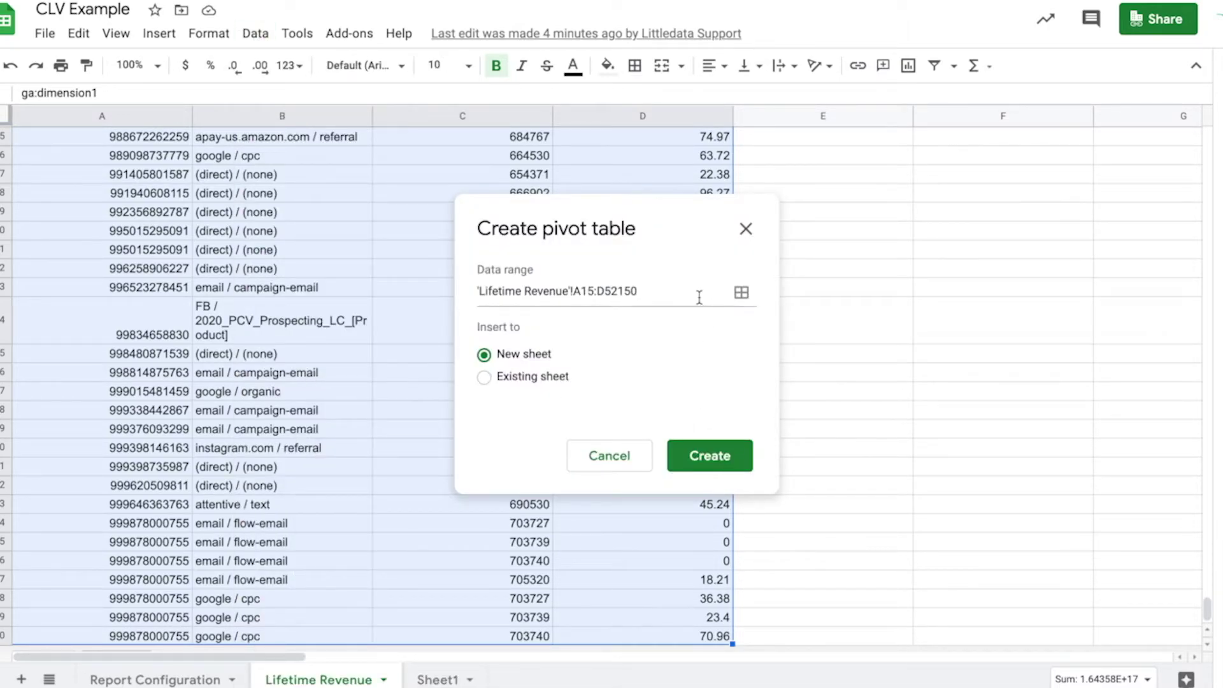
pyautogui.click(712, 463)
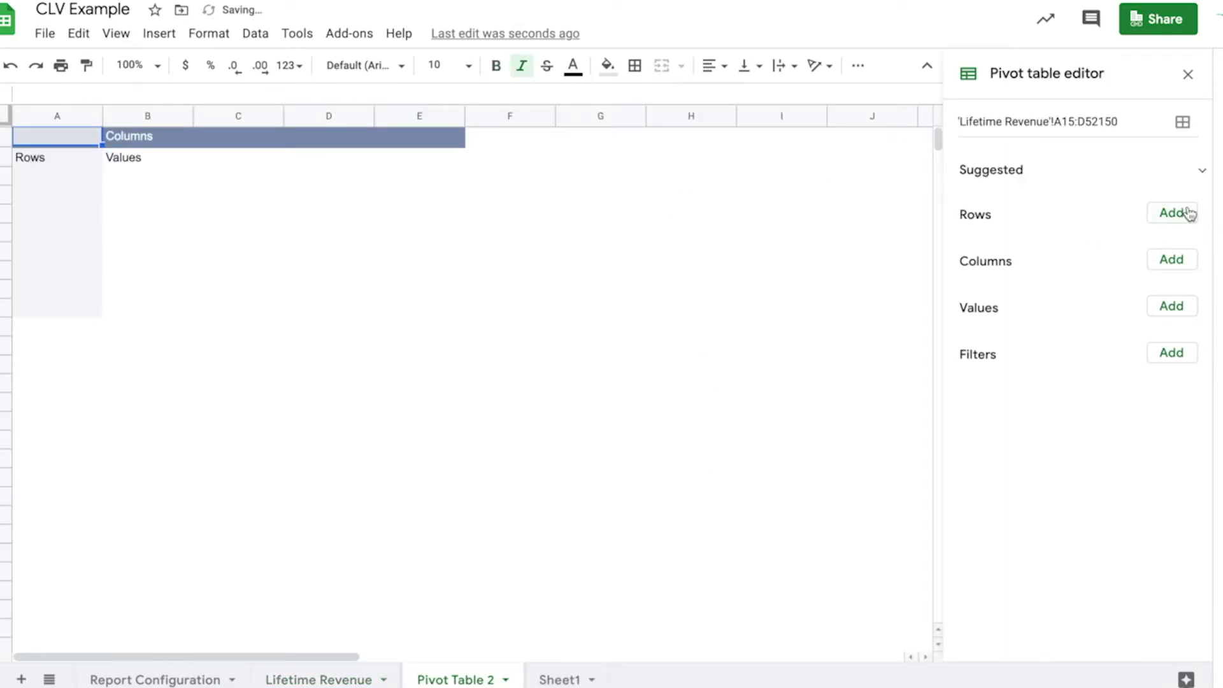
# Step: Add ga:dimension1 and ga:sourcemedium as rows of the pivot table
pyautogui.click(1177, 214)
pyautogui.click(1132, 244)
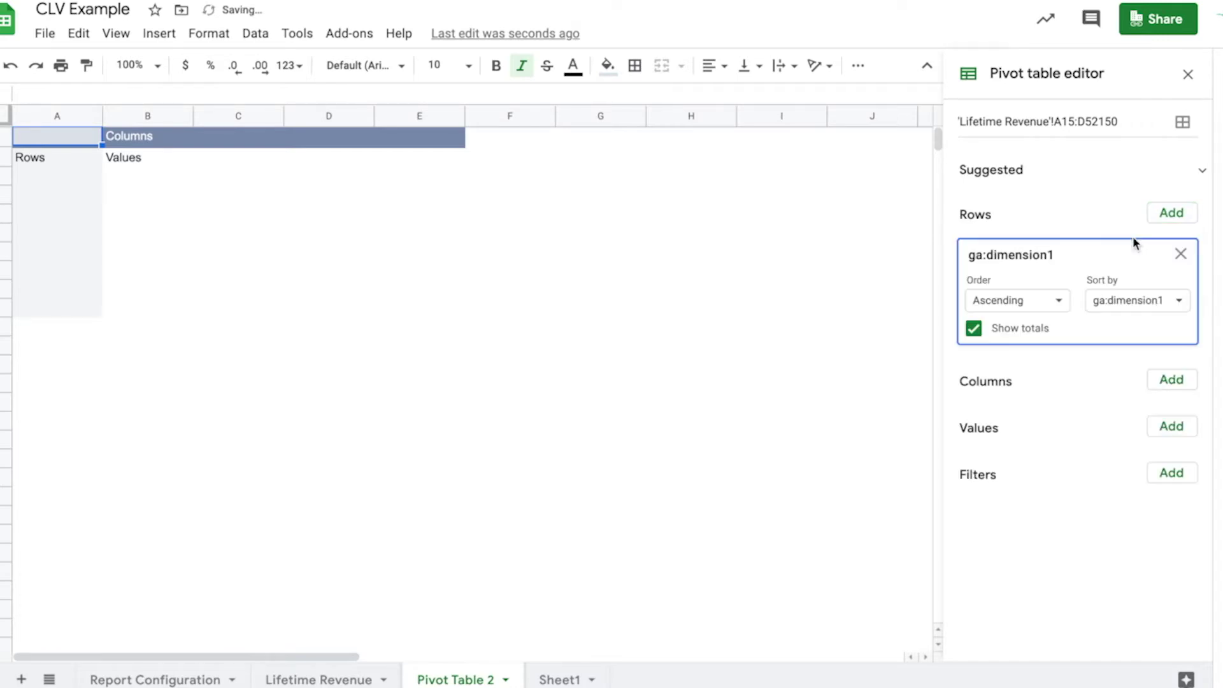
pyautogui.click(1180, 215)
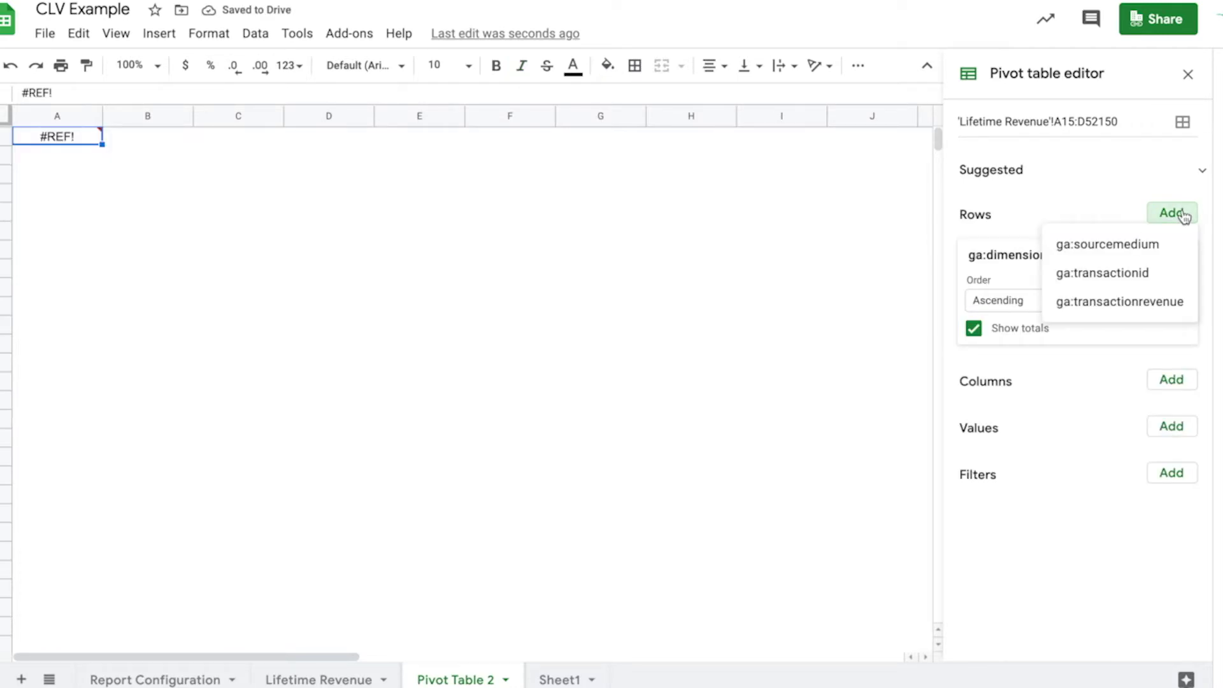
pyautogui.click(1137, 244)
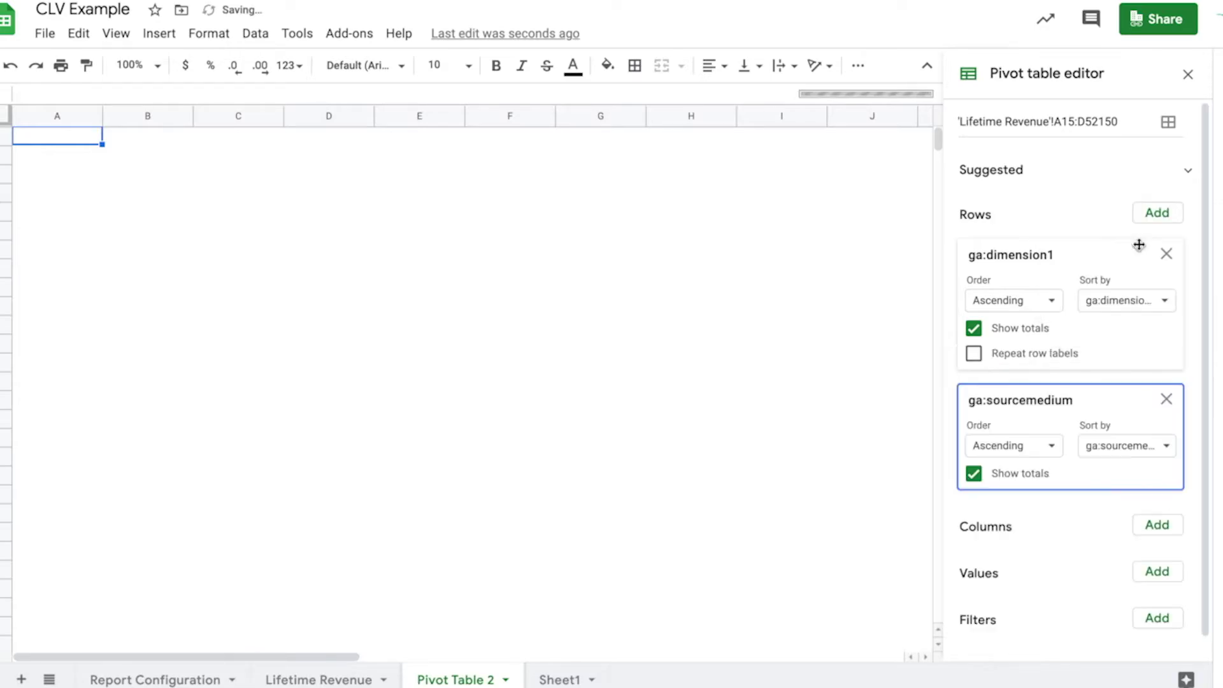
# Step: Turn off totals for both pivot table row fields and repeat the row labels for ga:dimension1
pyautogui.click(976, 331)
pyautogui.click(974, 355)
pyautogui.click(1034, 494)
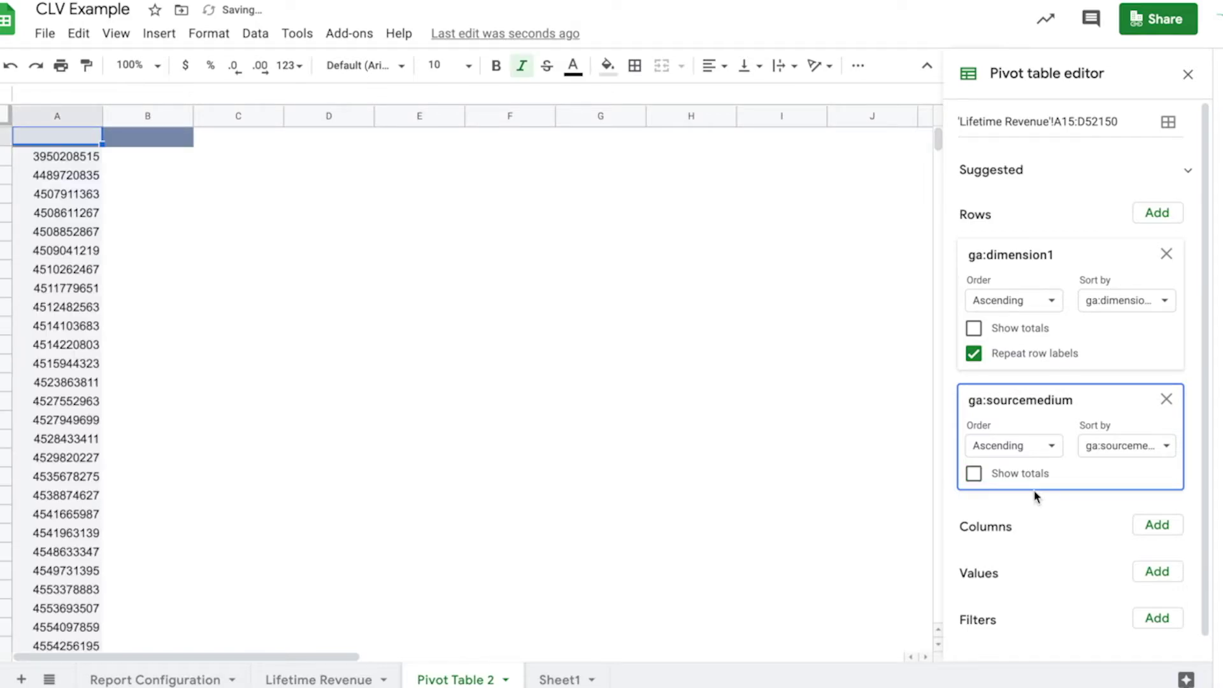
# Step: Add ga:transactionrevenue as a value of the pivot table
pyautogui.scroll(-1, 1035, 496)
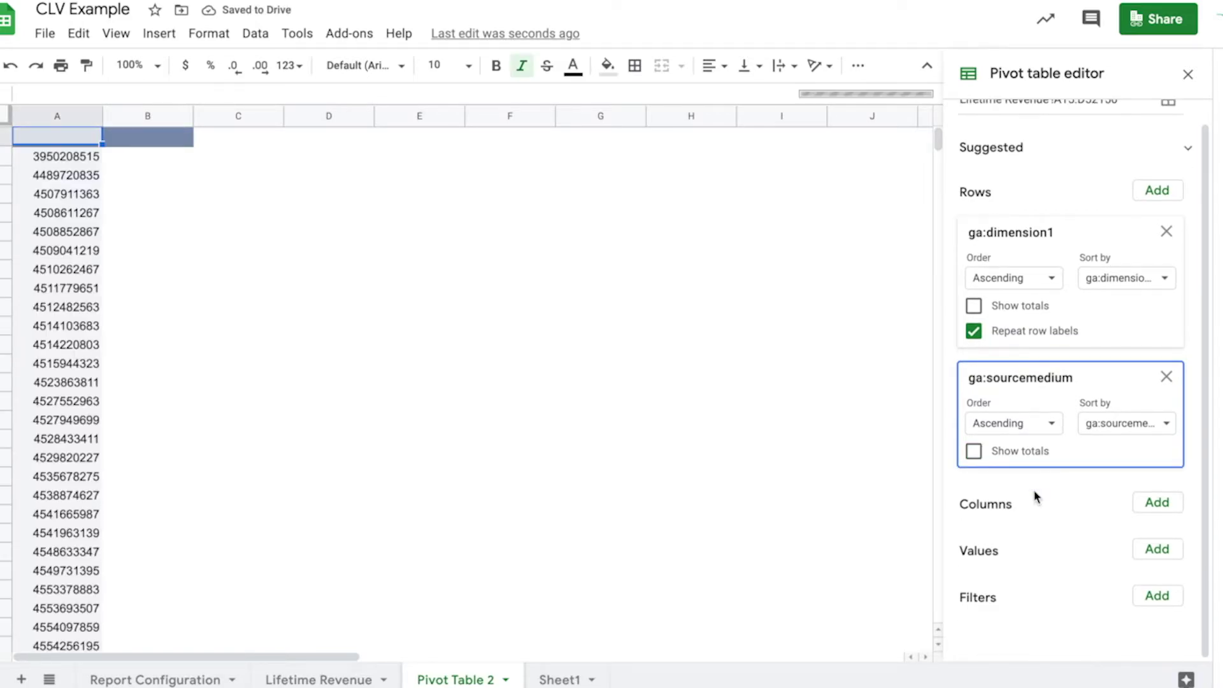
pyautogui.click(1161, 550)
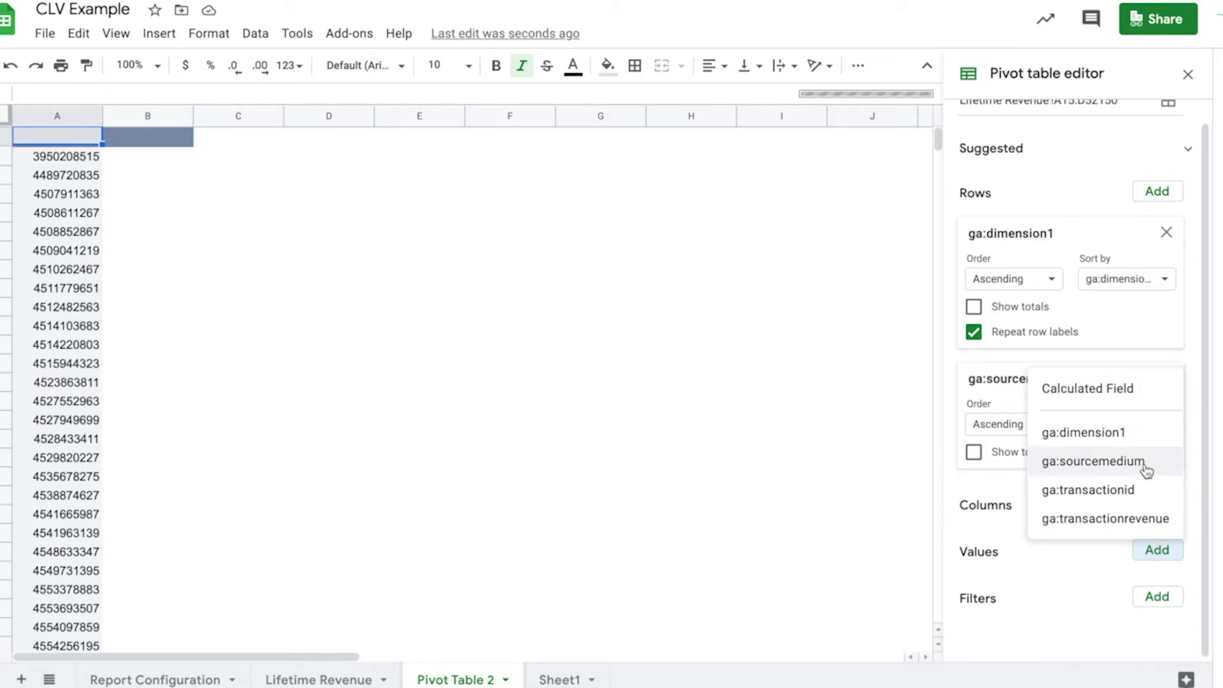
pyautogui.click(1122, 520)
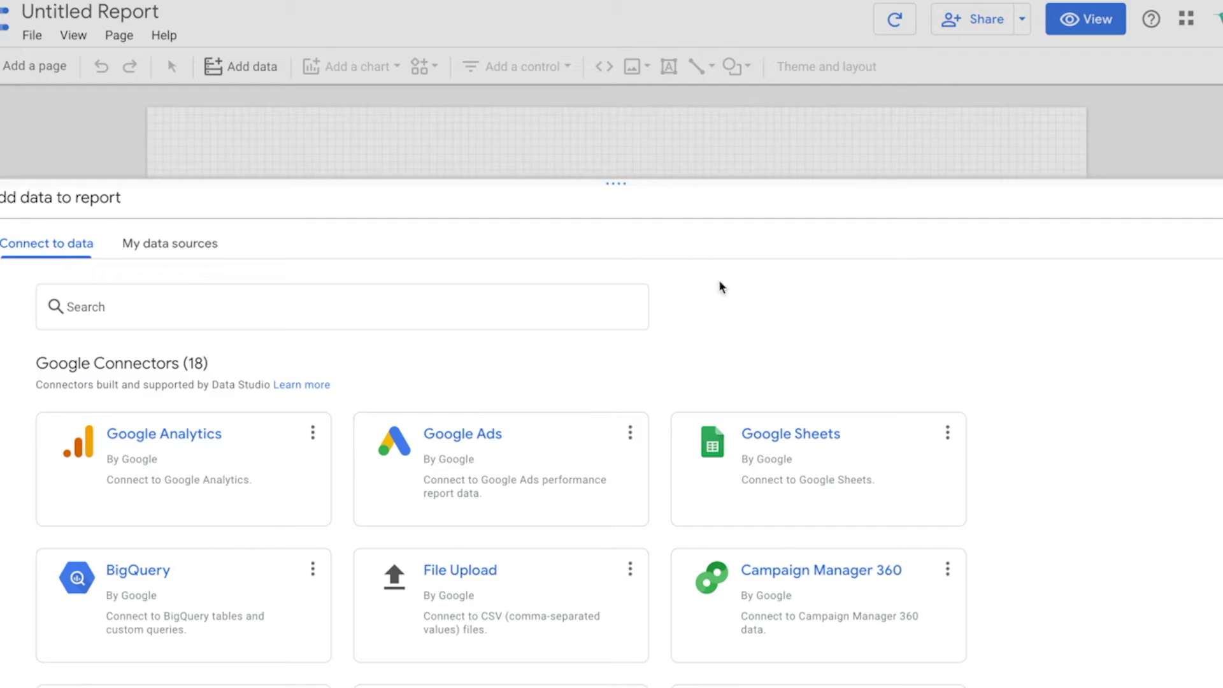
# Step: In the new Data Studio report, connect the Pivot Table 2 worksheet of the CLV Example Google Sheets file
pyautogui.click(783, 465)
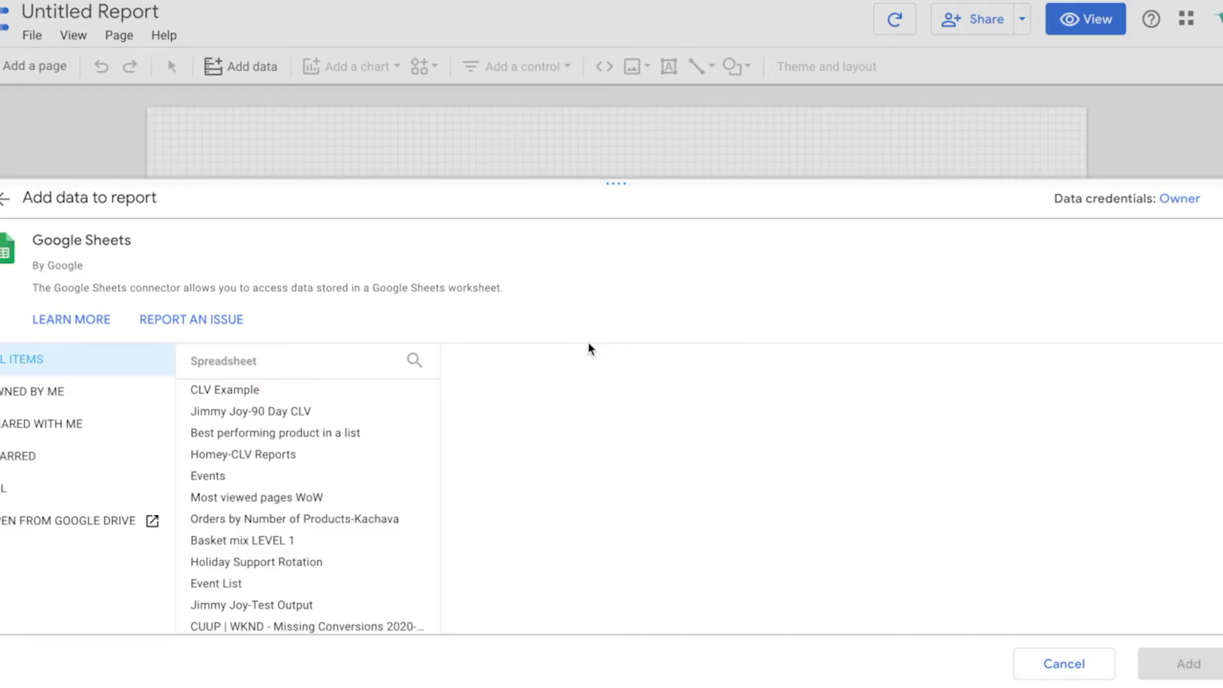
pyautogui.click(390, 391)
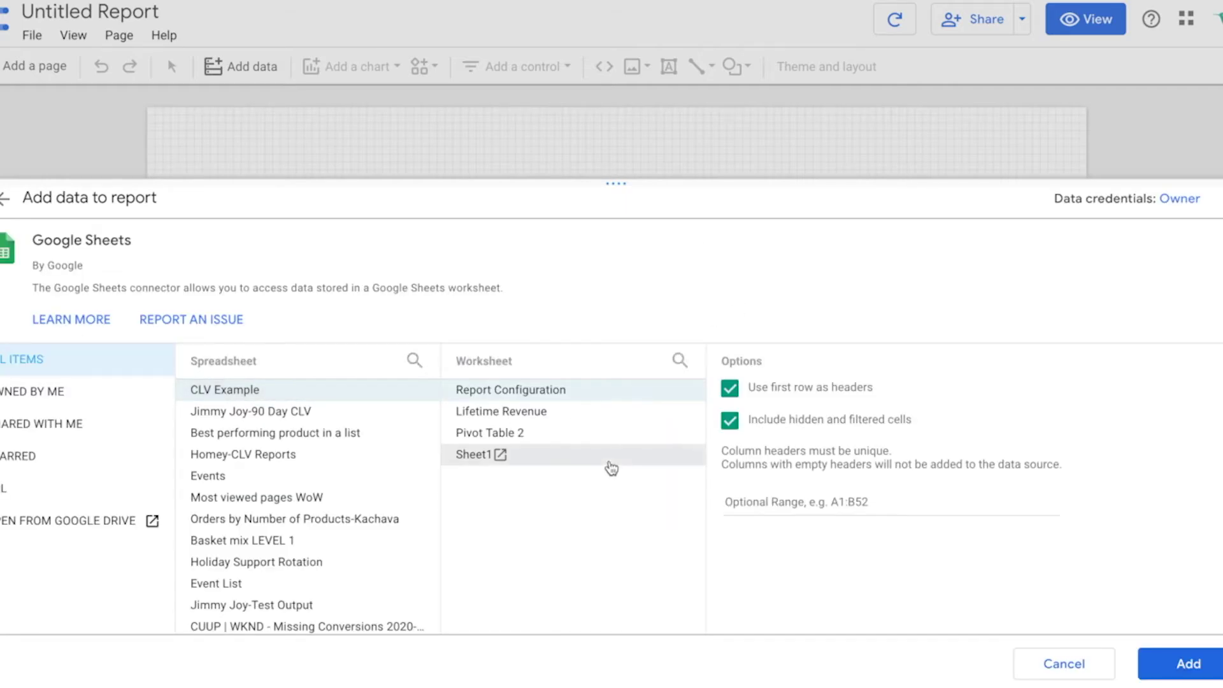
pyautogui.click(1186, 663)
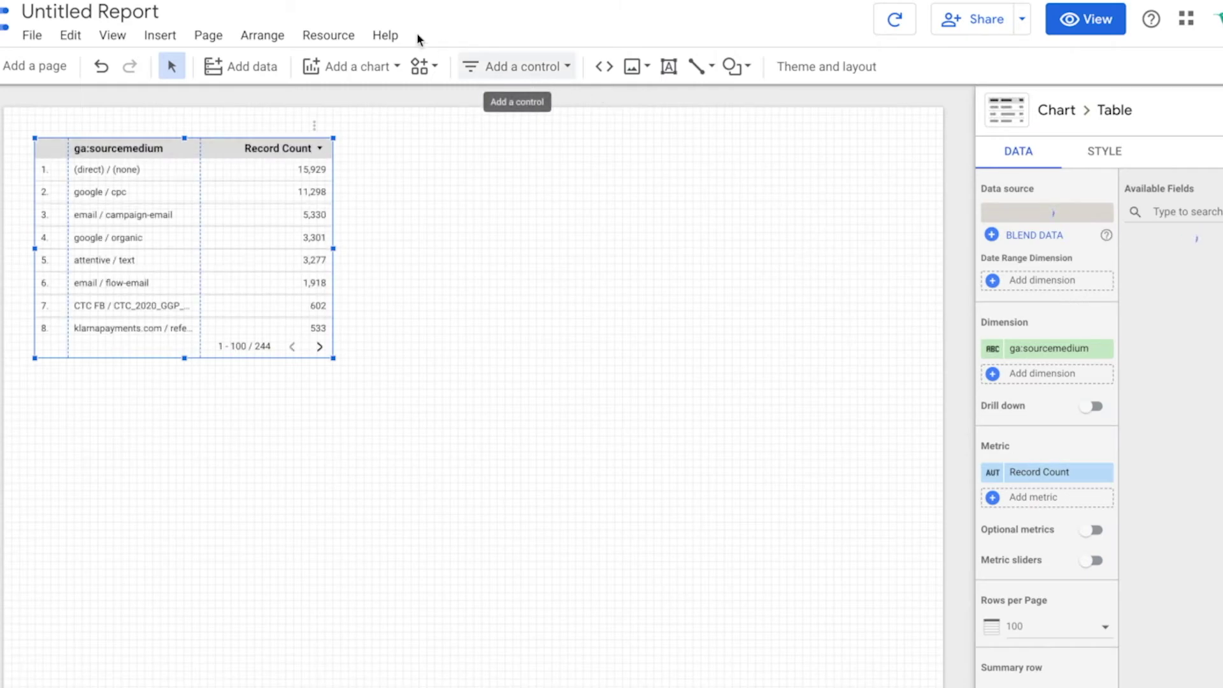
# Step: Open the CLV Example - Pivot Table 2 data source for editing from the report's added data sources
pyautogui.click(328, 36)
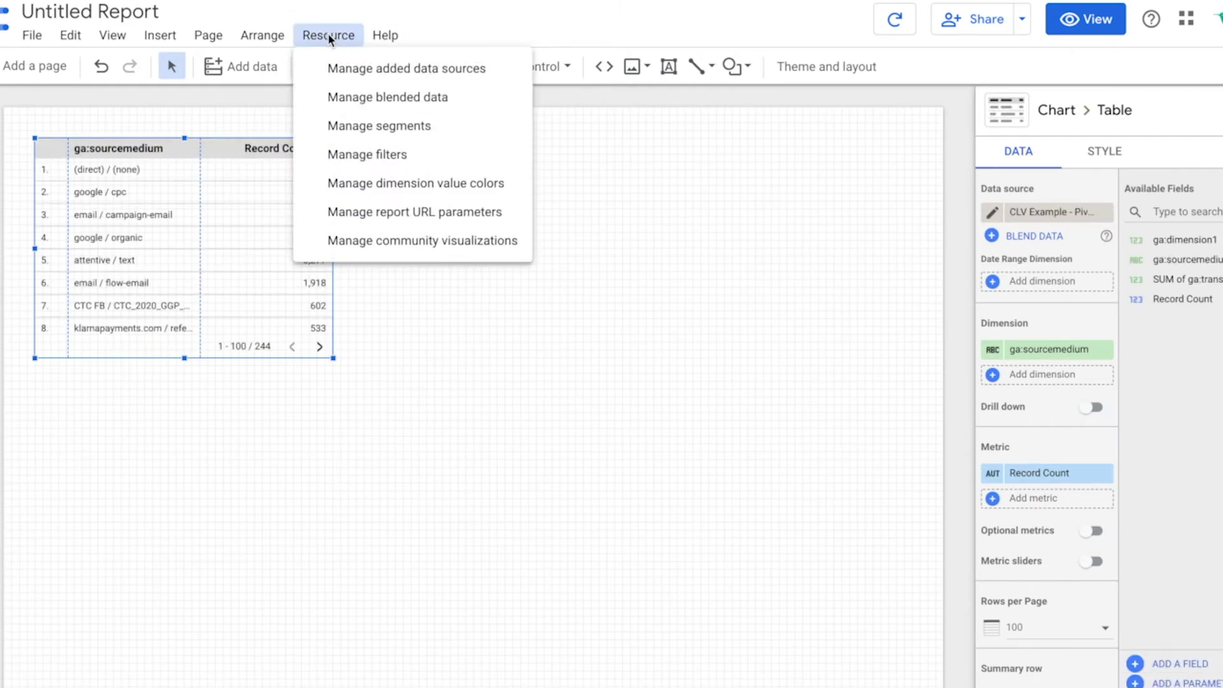
pyautogui.click(376, 74)
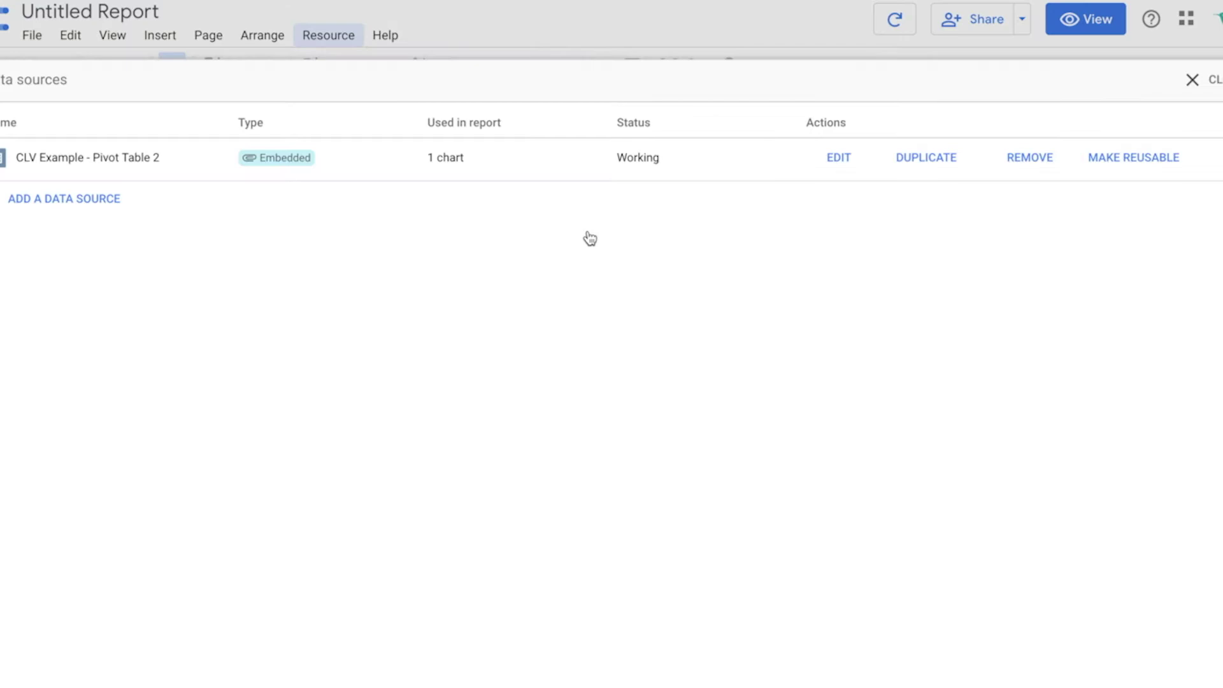
pyautogui.click(828, 145)
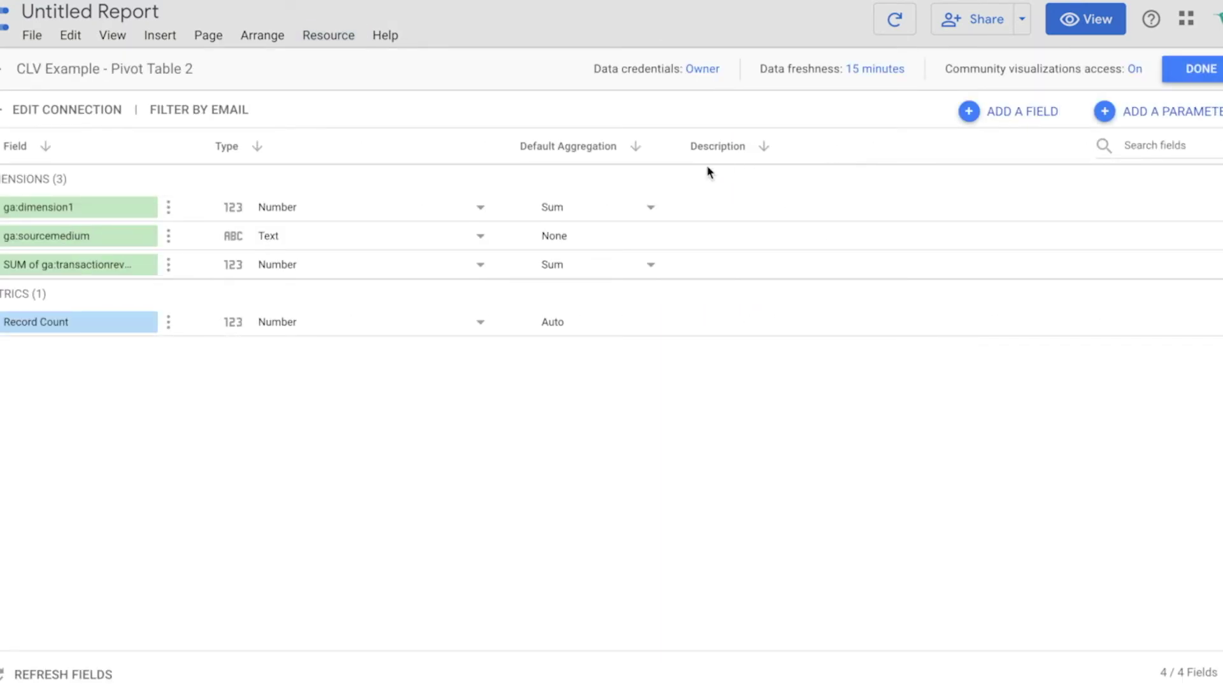
# Step: Set the default aggregation of SUM of ga:transactionrevenue to Median and finish editing the data source
pyautogui.click(622, 265)
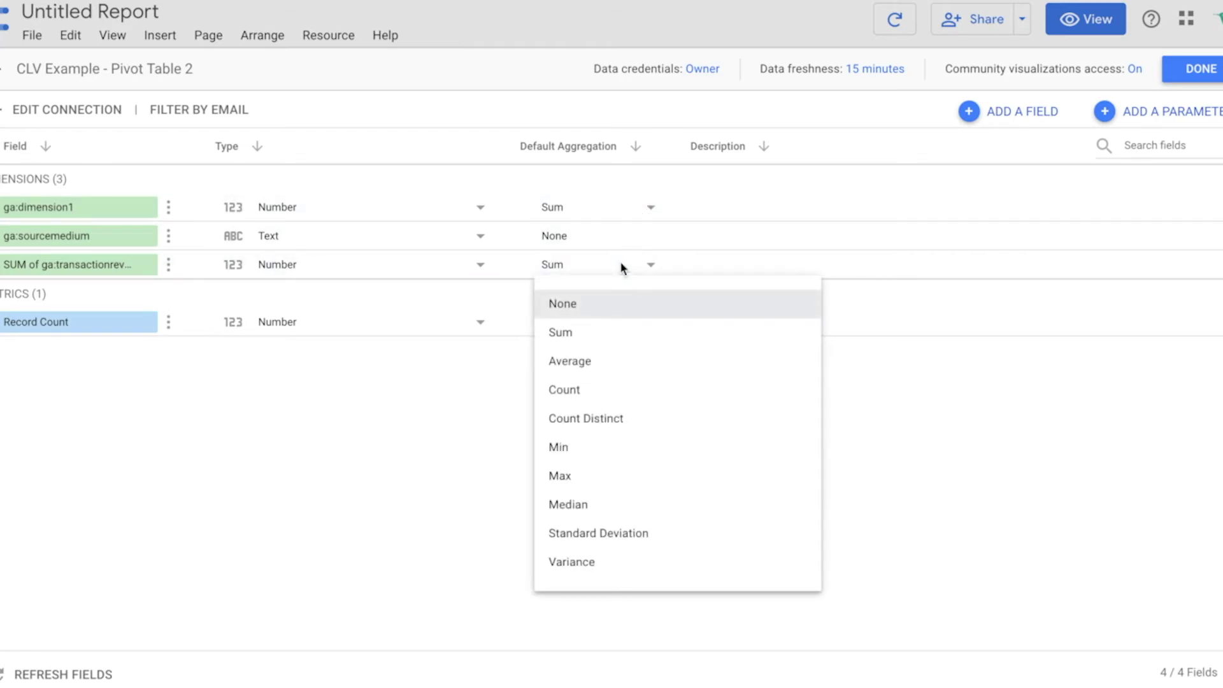
pyautogui.click(578, 505)
pyautogui.click(1201, 69)
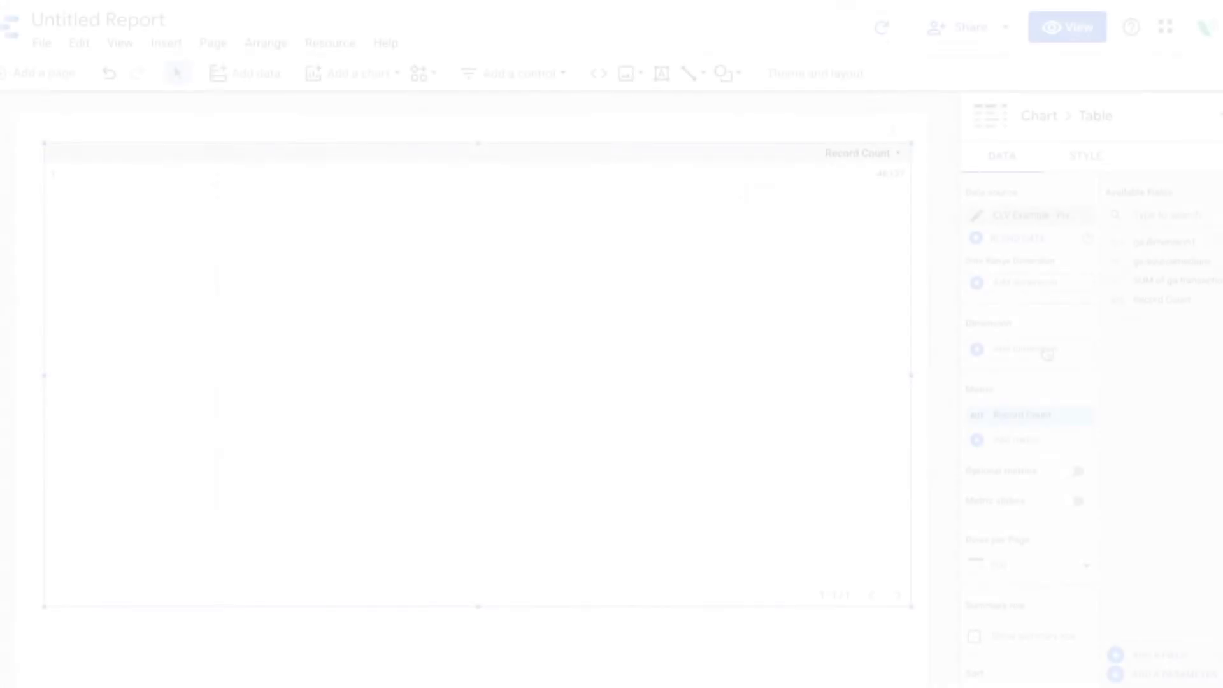
# Step: Add ga:sourcemedium as the dimension of the table chart
pyautogui.write('sour')
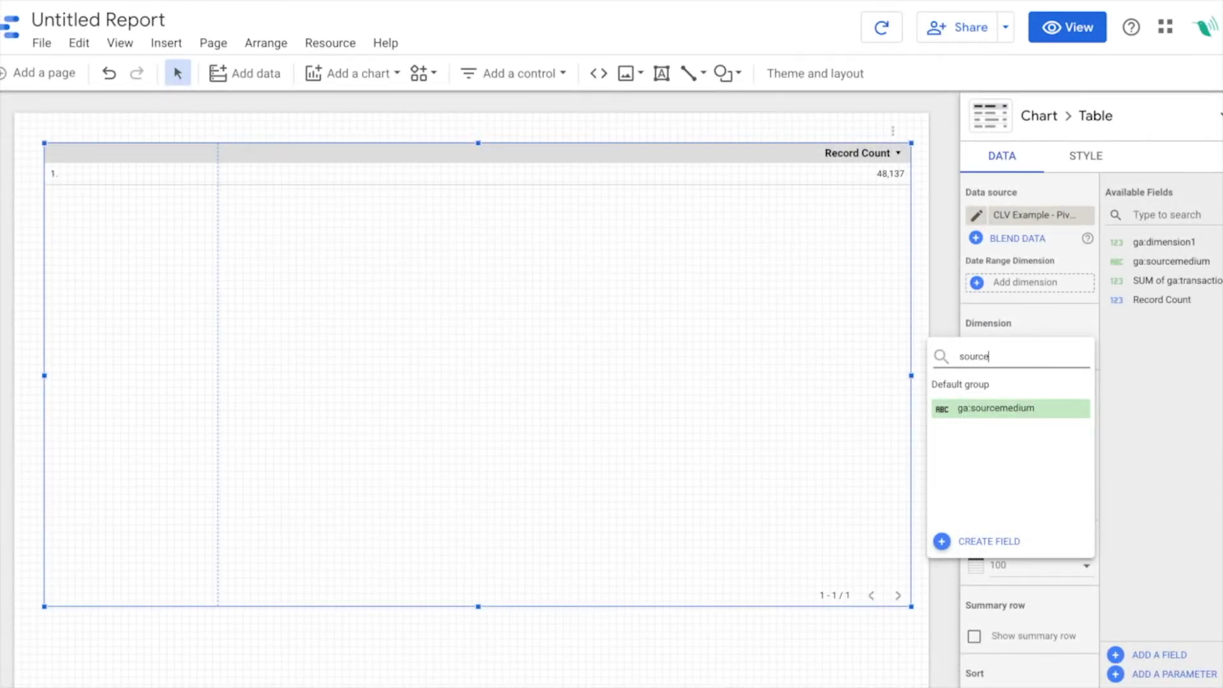
pyautogui.write('ce')
pyautogui.click(1029, 408)
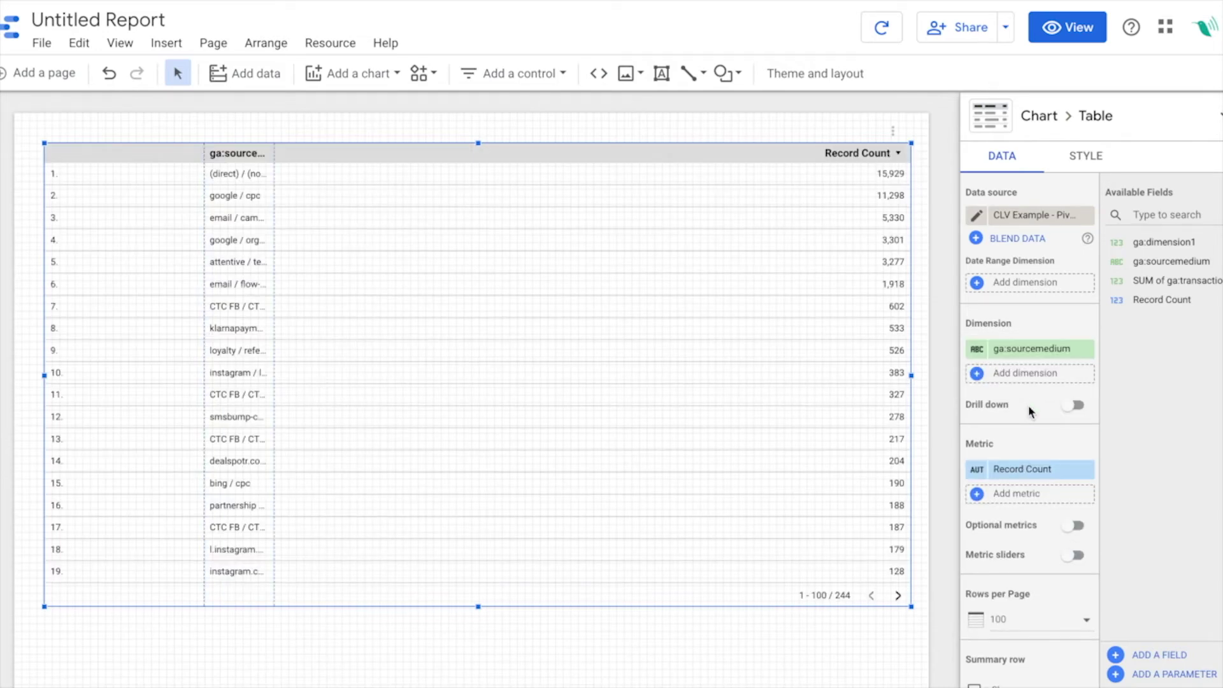
# Step: Replace the table's Record Count metric with SUM of ga:transactionrevenue
pyautogui.click(1023, 470)
pyautogui.write('tran')
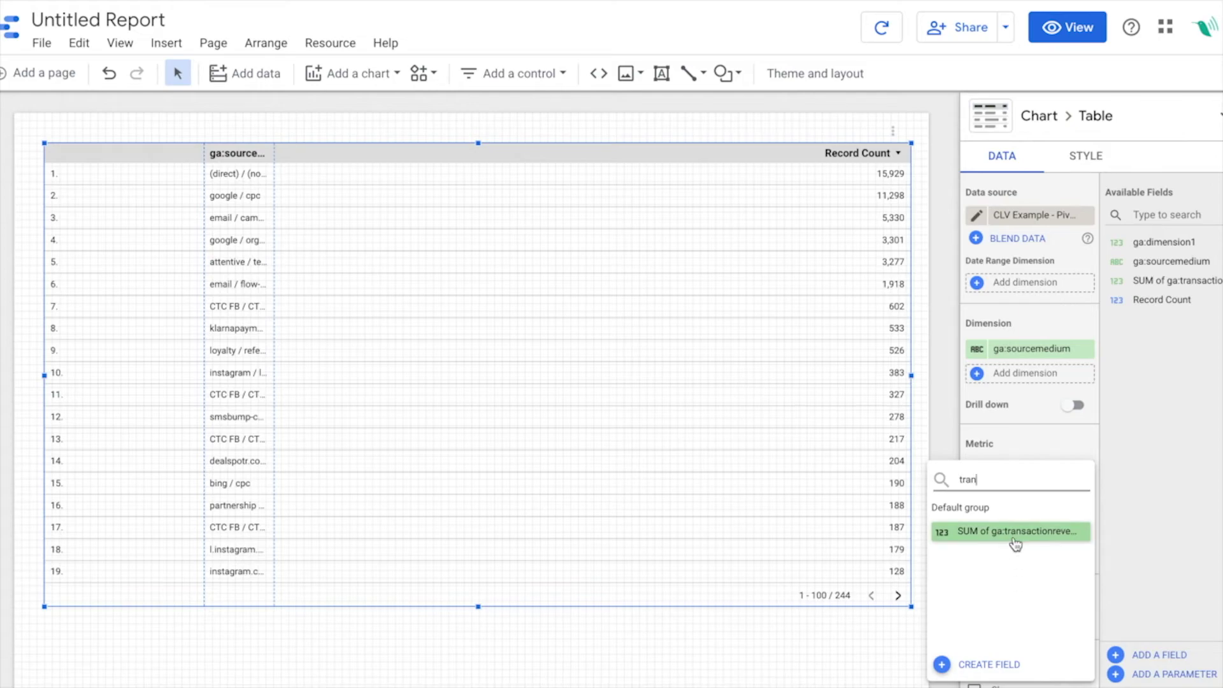
pyautogui.click(1016, 534)
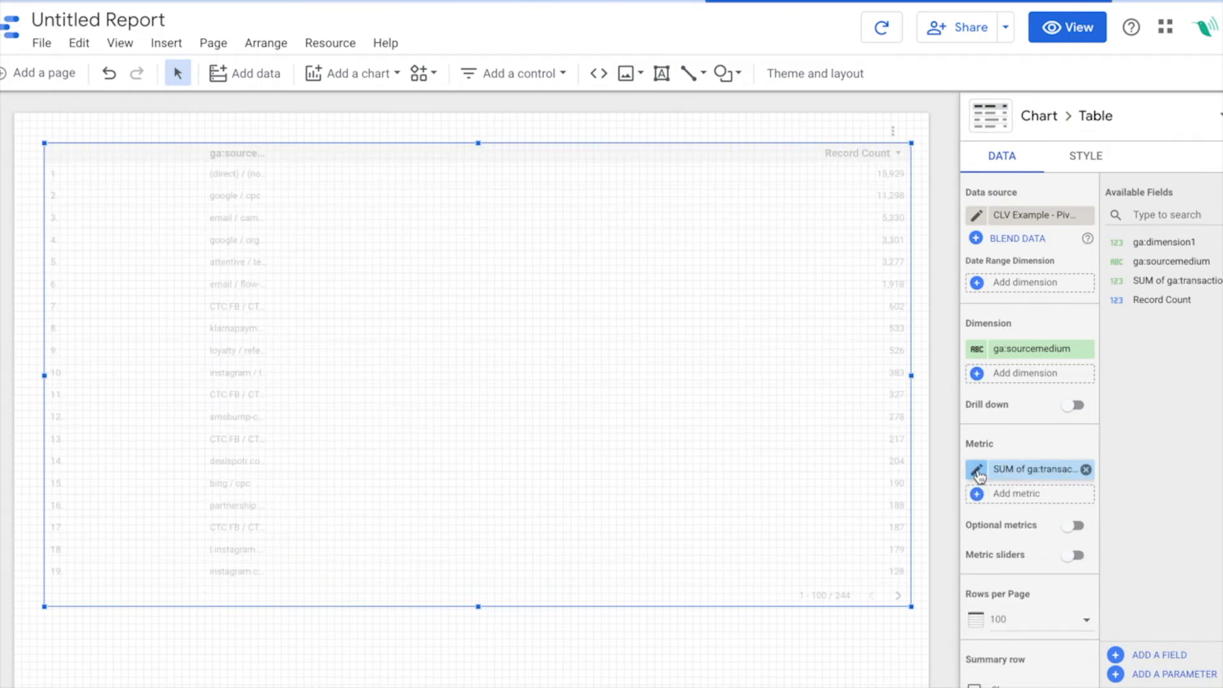
# Step: Add ga:dimension1 as a second metric of the table
pyautogui.click(1019, 498)
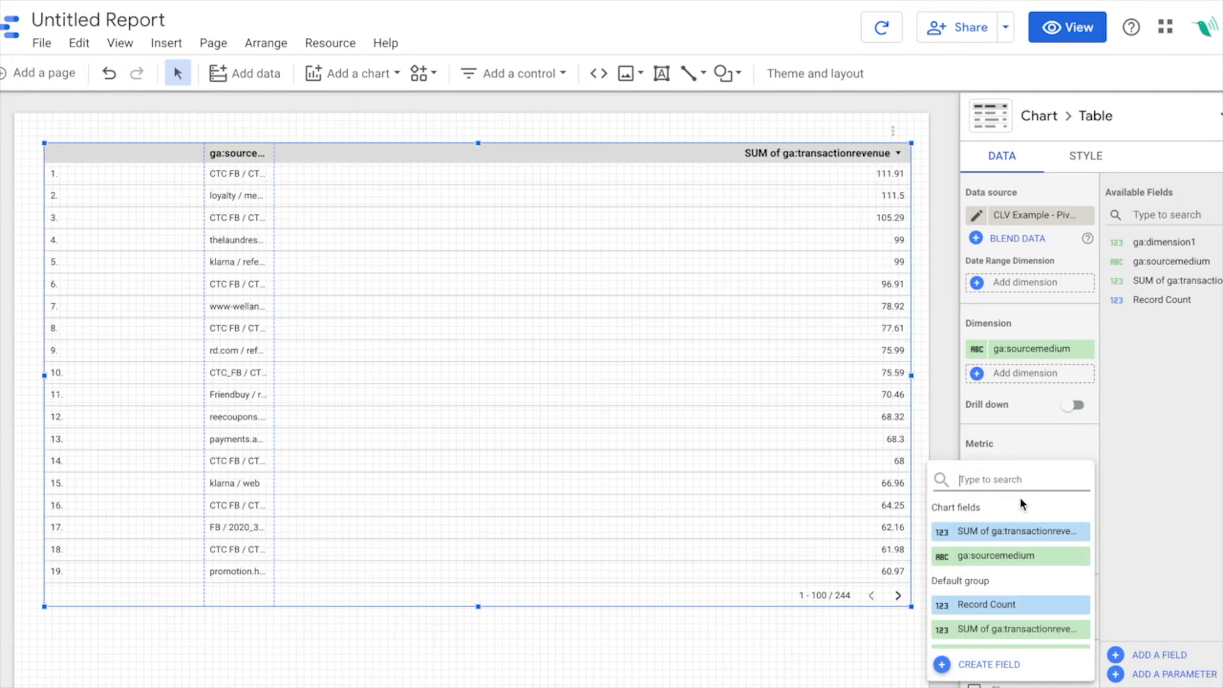
pyautogui.write('cou')
pyautogui.press('BackSpace')
pyautogui.press('BackSpace')
pyautogui.press('BackSpace')
pyautogui.write('di')
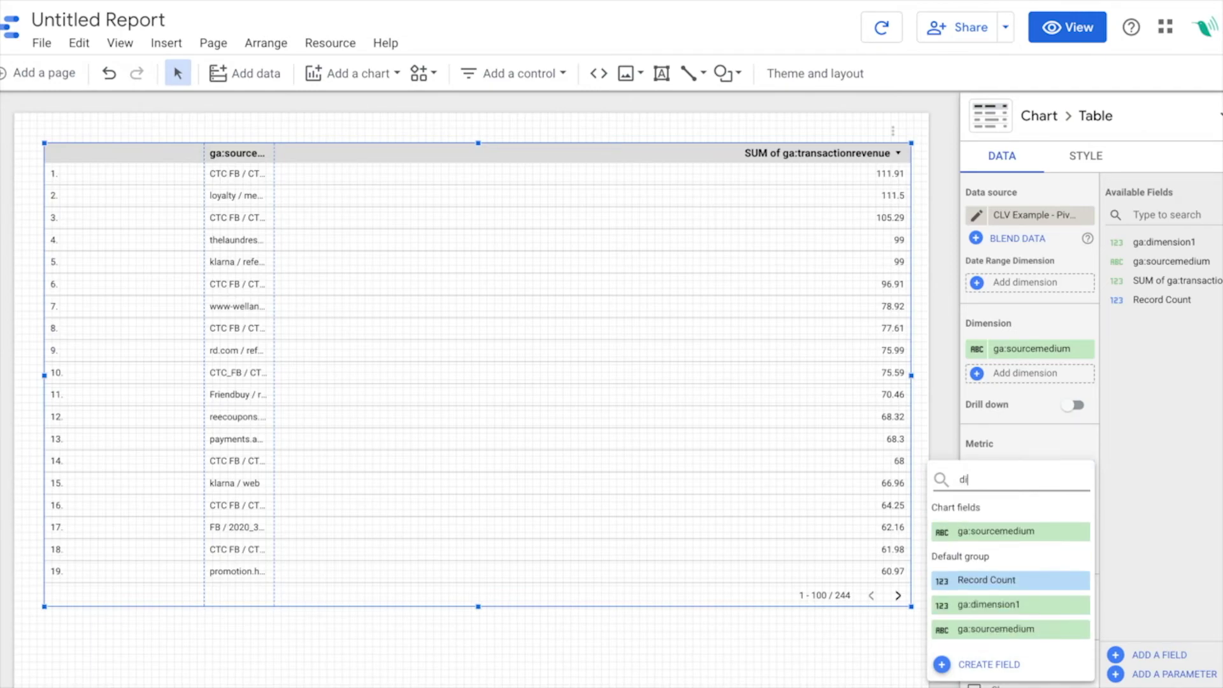
pyautogui.click(998, 581)
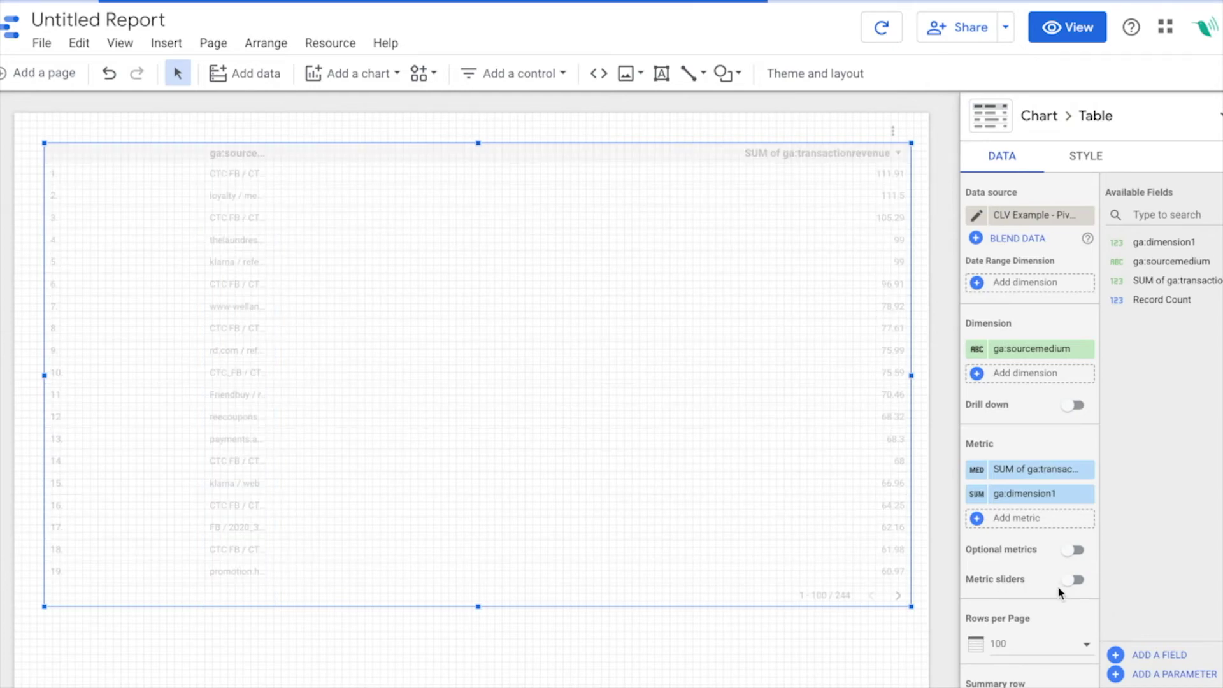
# Step: Set the ga:dimension1 metric's aggregation to Count Distinct and widen the table's ga:sourcemedium column
pyautogui.click(976, 495)
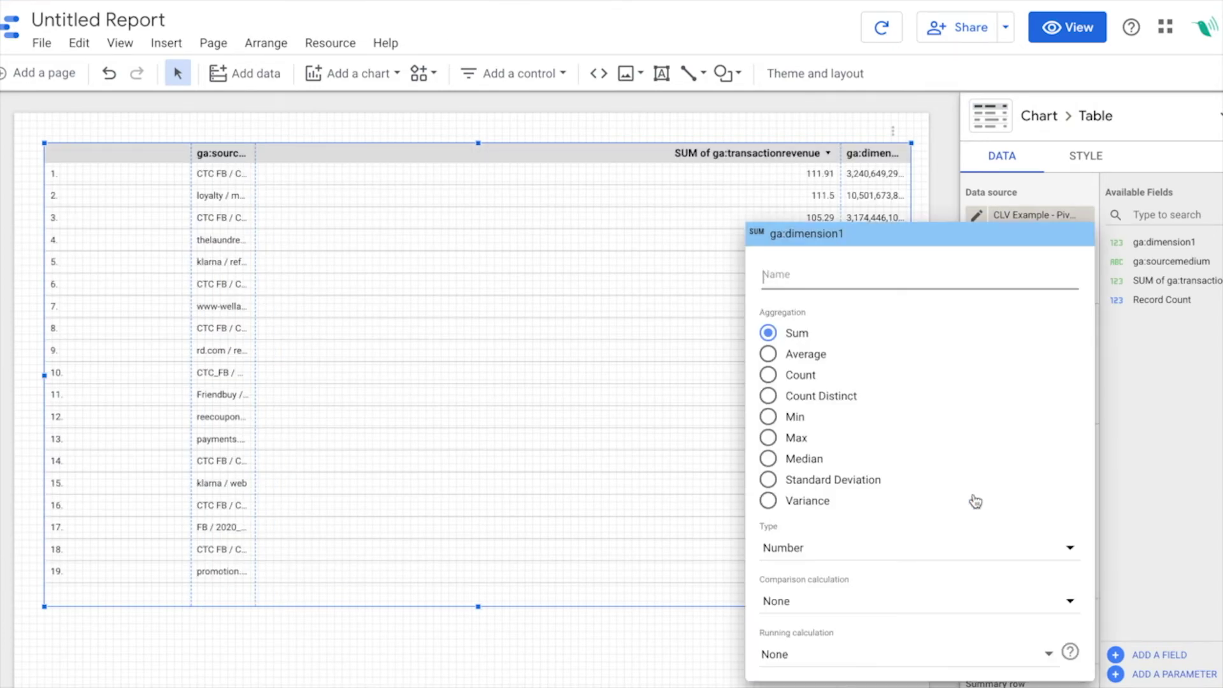
pyautogui.click(828, 400)
pyautogui.click(944, 186)
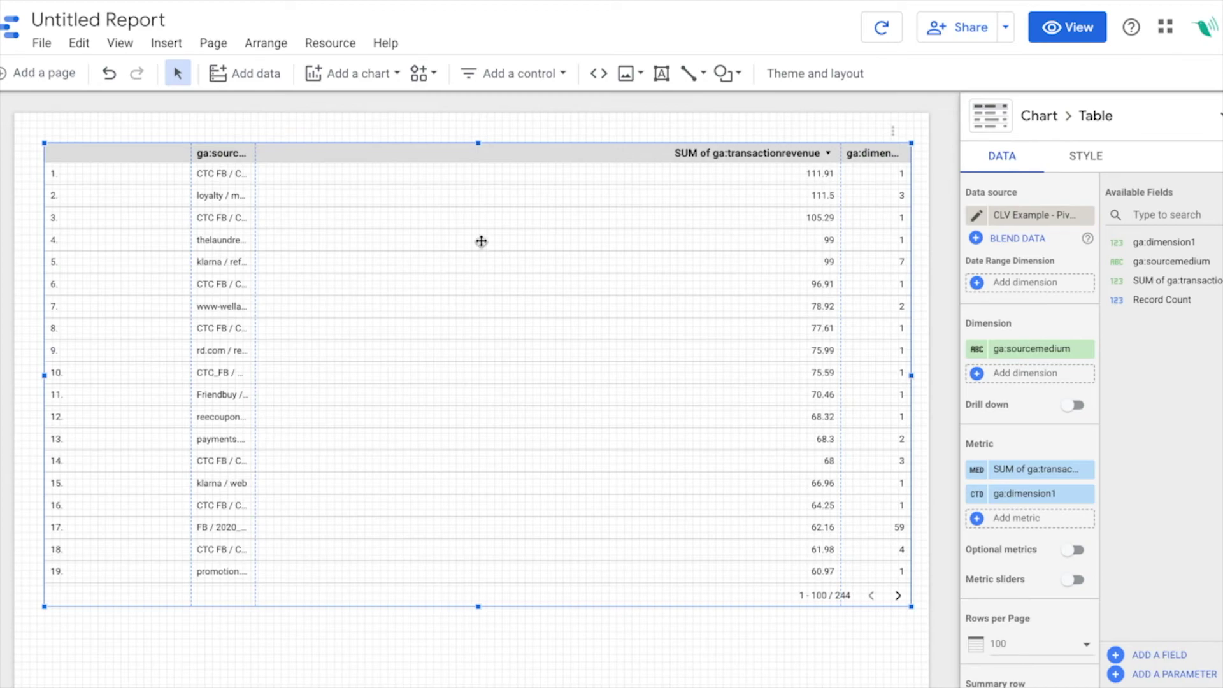
pyautogui.moveTo(191, 284); pyautogui.dragTo(94, 282)
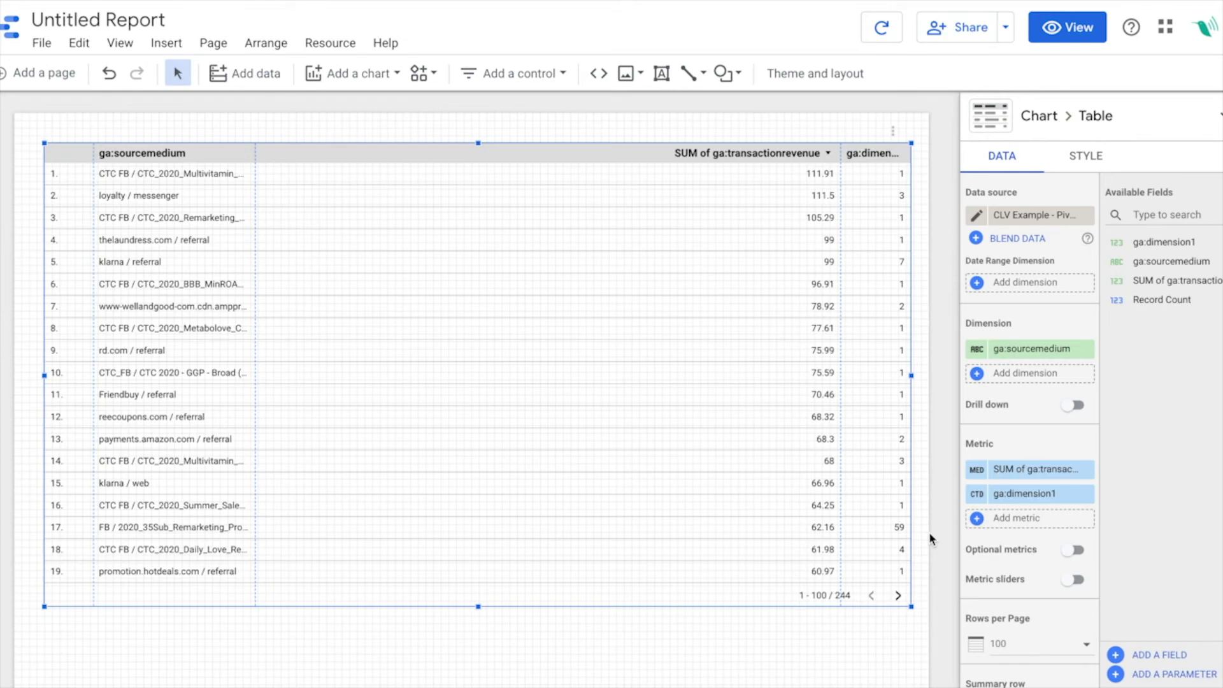
# Step: Sort the table by ga:dimension1 in descending order and widen that metric's column
pyautogui.scroll(-4, 1029, 574)
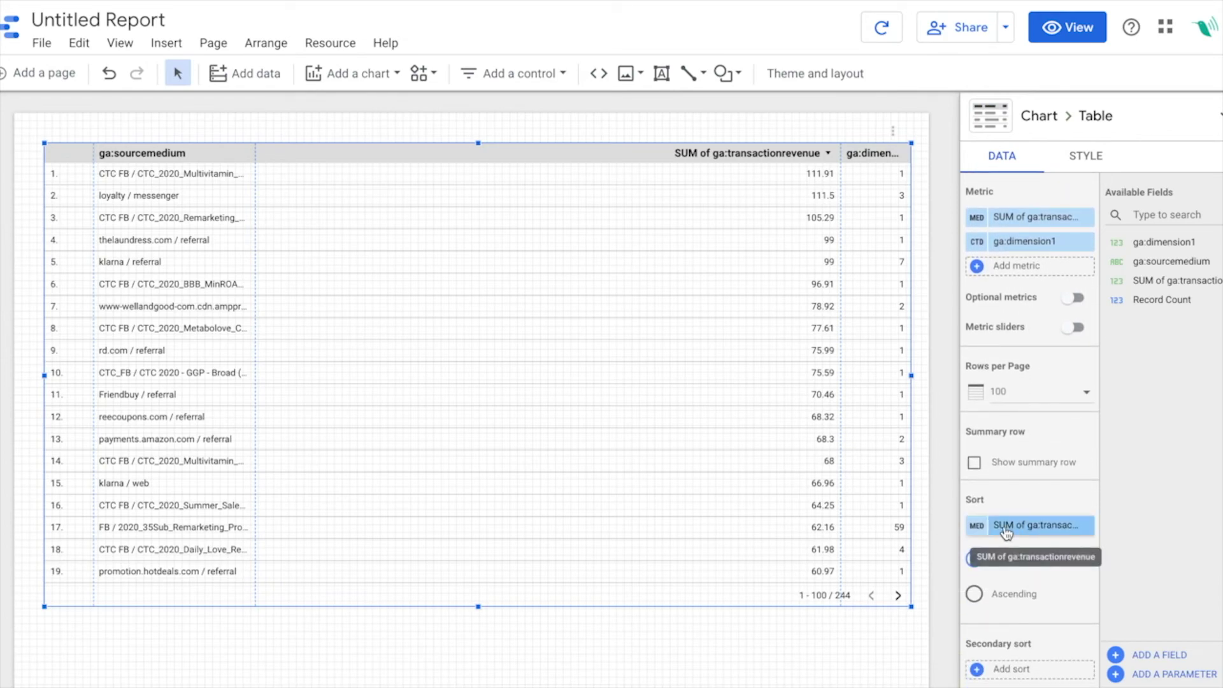
pyautogui.click(1005, 530)
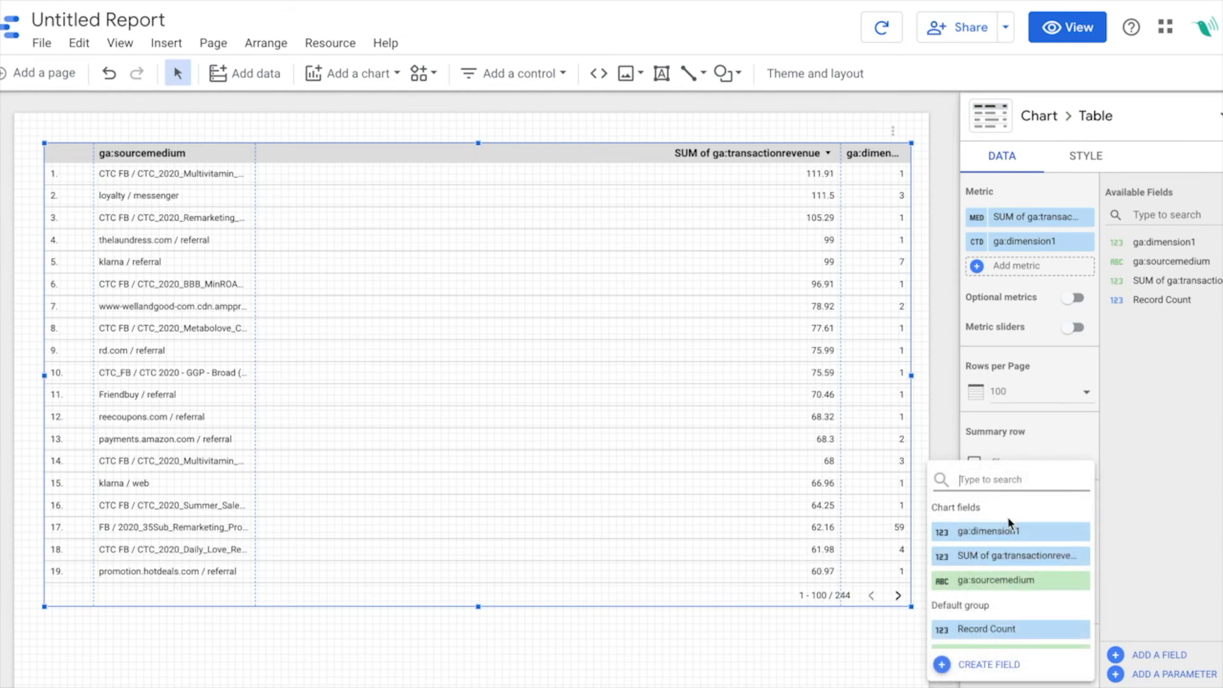
pyautogui.click(1010, 532)
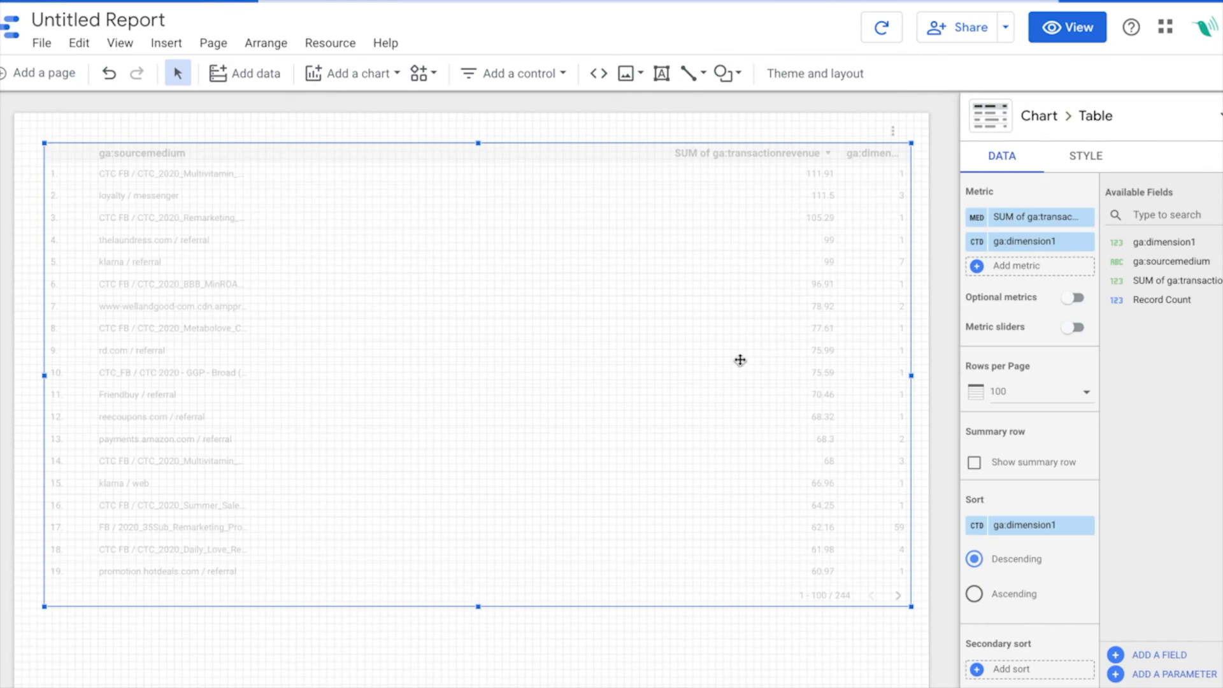
pyautogui.moveTo(842, 297); pyautogui.dragTo(764, 300)
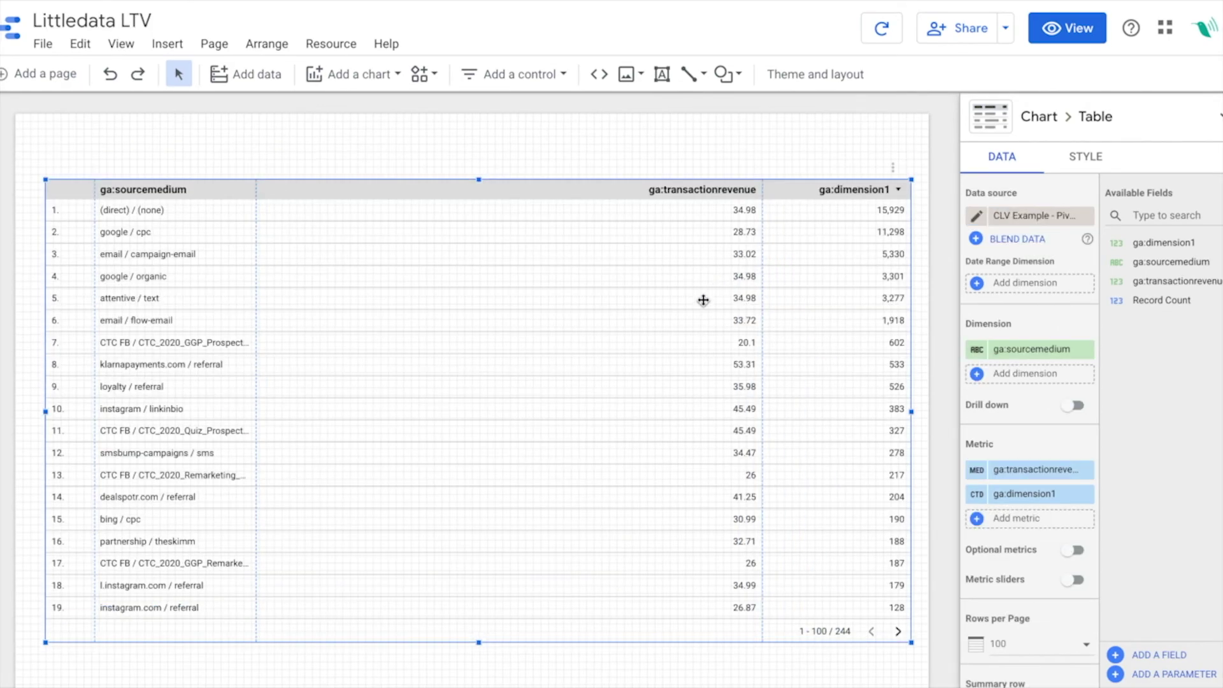
# Step: Show the Littledata LTV report in view mode and review the median customer LTV table by source and medium
pyautogui.click(110, 74)
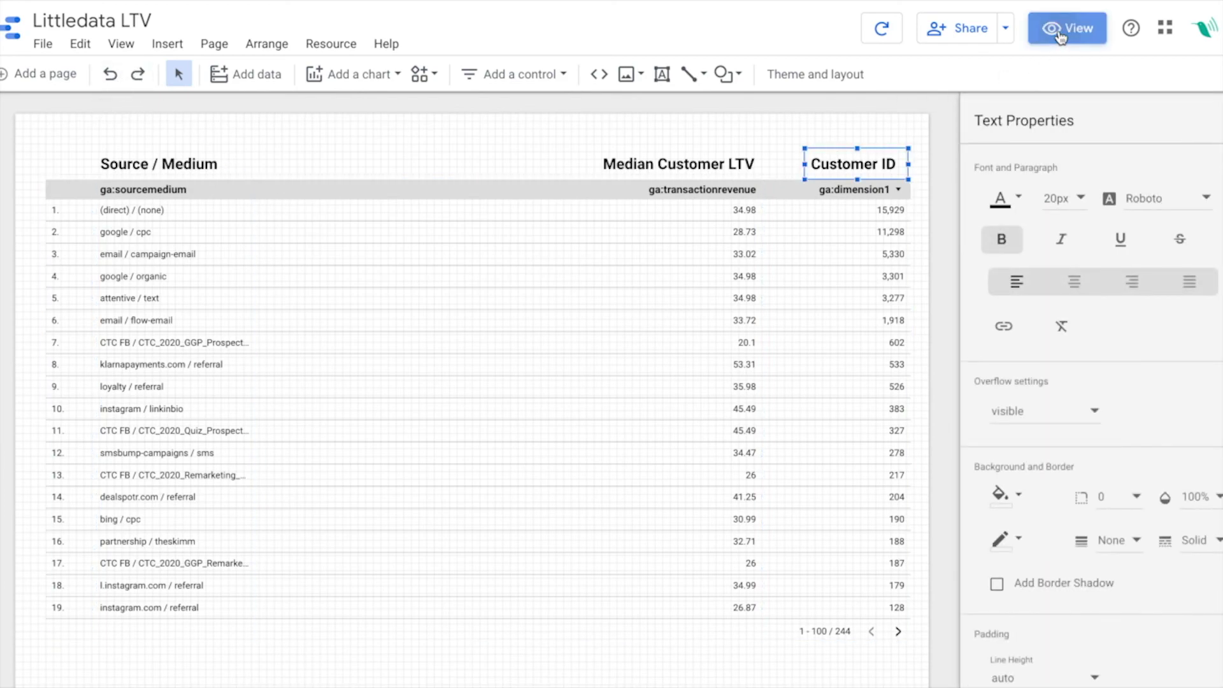
pyautogui.click(1057, 30)
pyautogui.scroll(-1, 1153, 194)
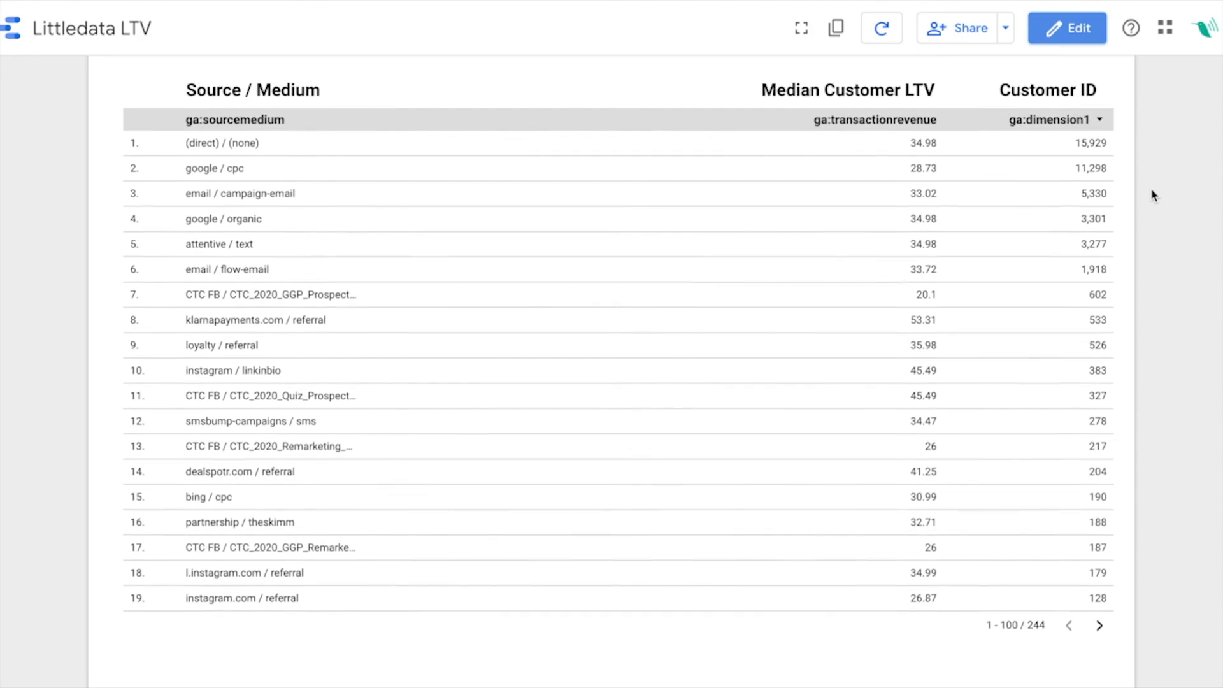